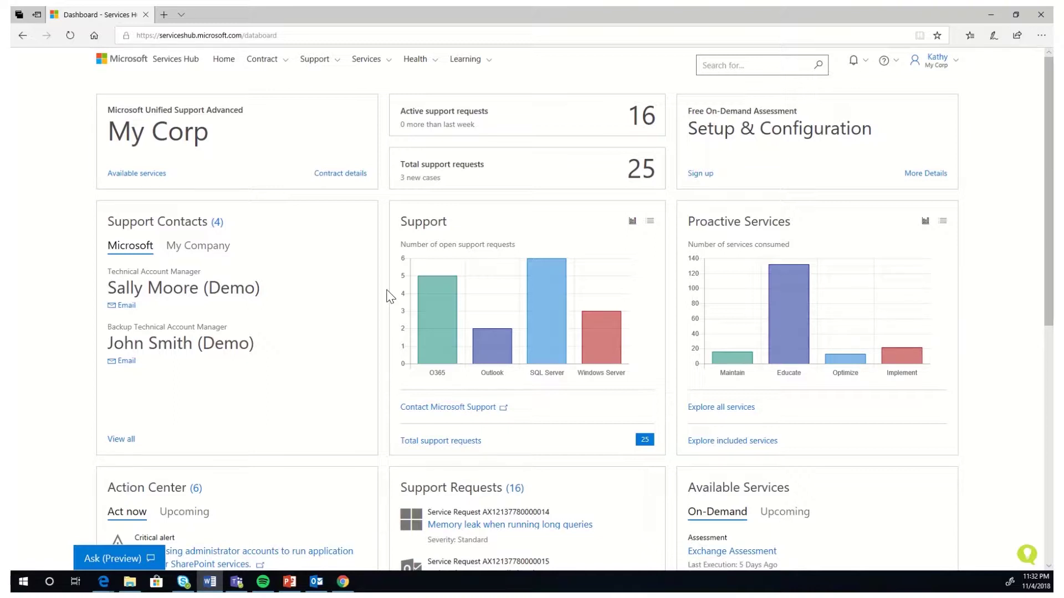
Open Health > Assessments and show the SQL Server Assessment's 12 high- and 95 low-priority recommendations
click(415, 59)
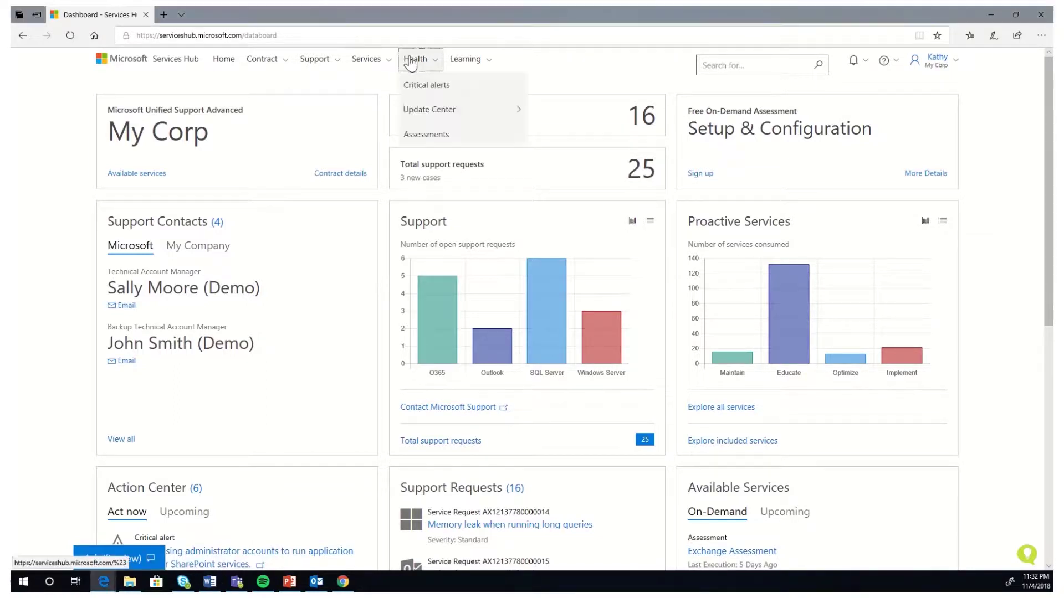
click(425, 135)
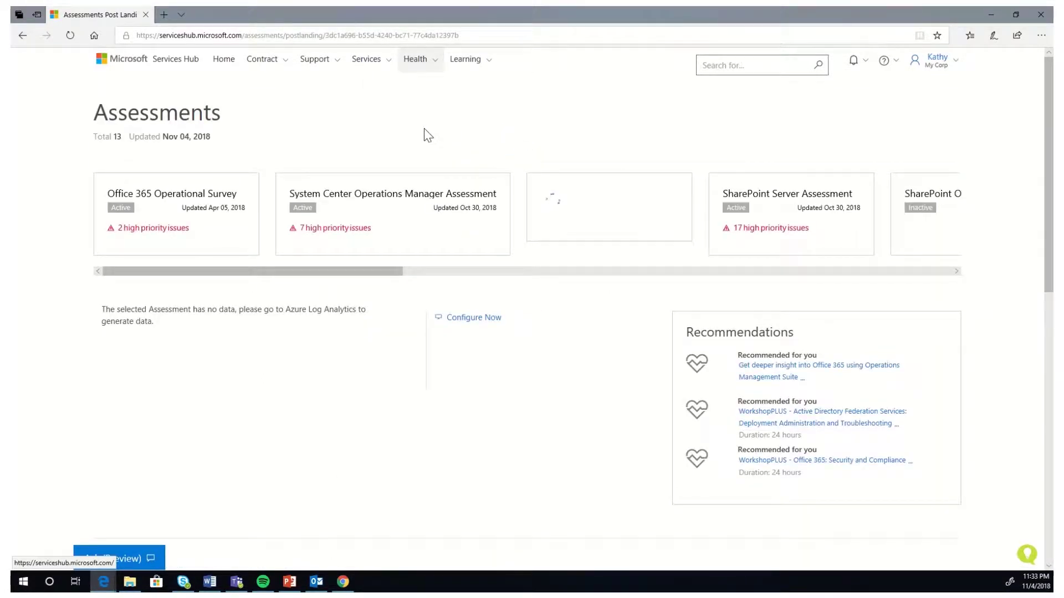
drag(375, 270, 572, 287)
click(507, 210)
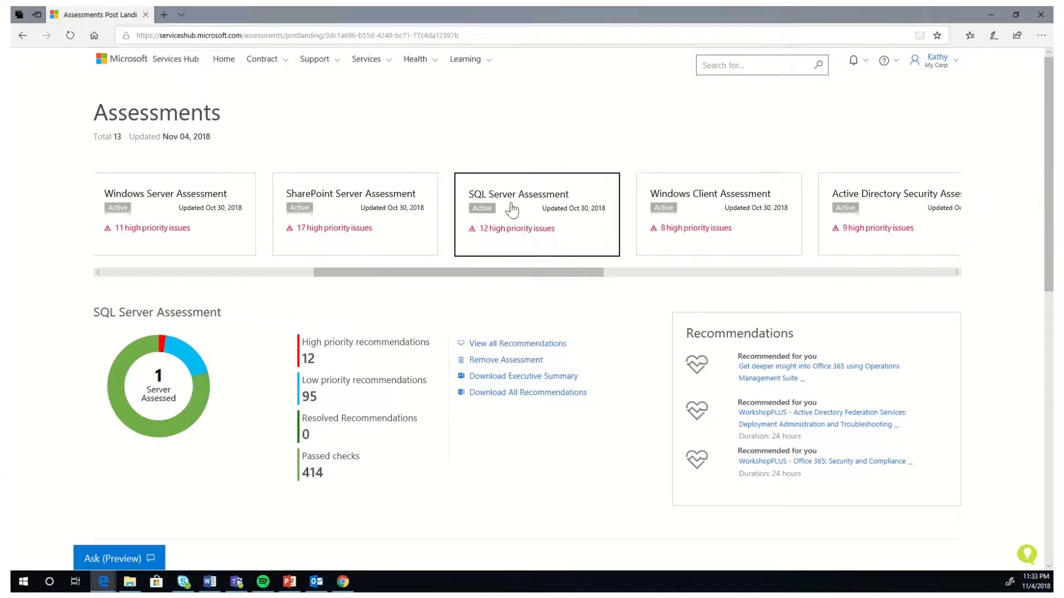
scroll(460, 221, down, 3)
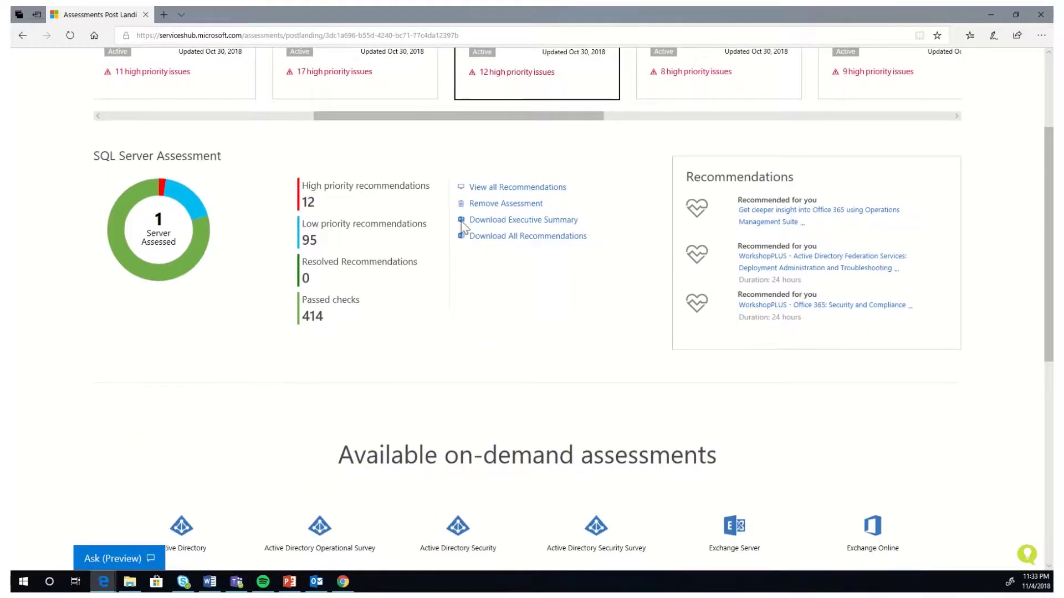
scroll(558, 301, up, 2)
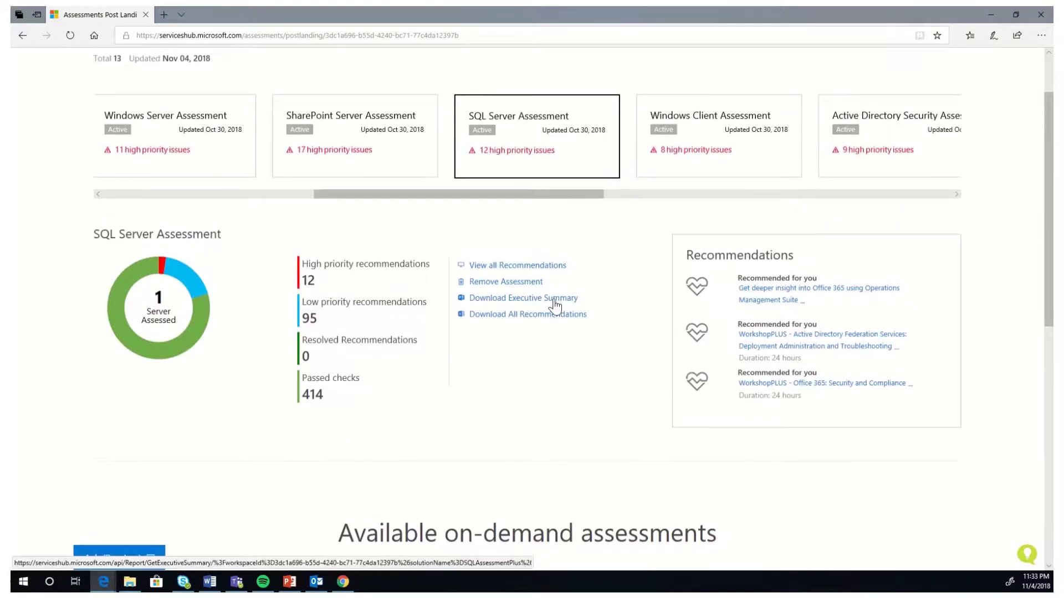
List all SQL Server Assessment recommendations in Azure, scanning the six focus area scores from 63% to 100%
click(514, 266)
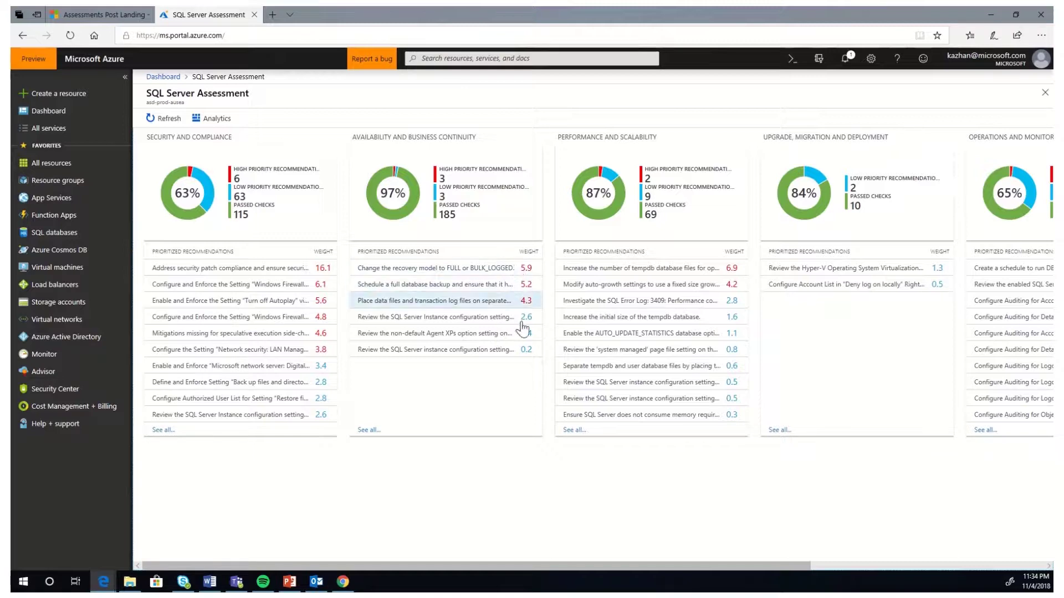
drag(541, 567, 792, 564)
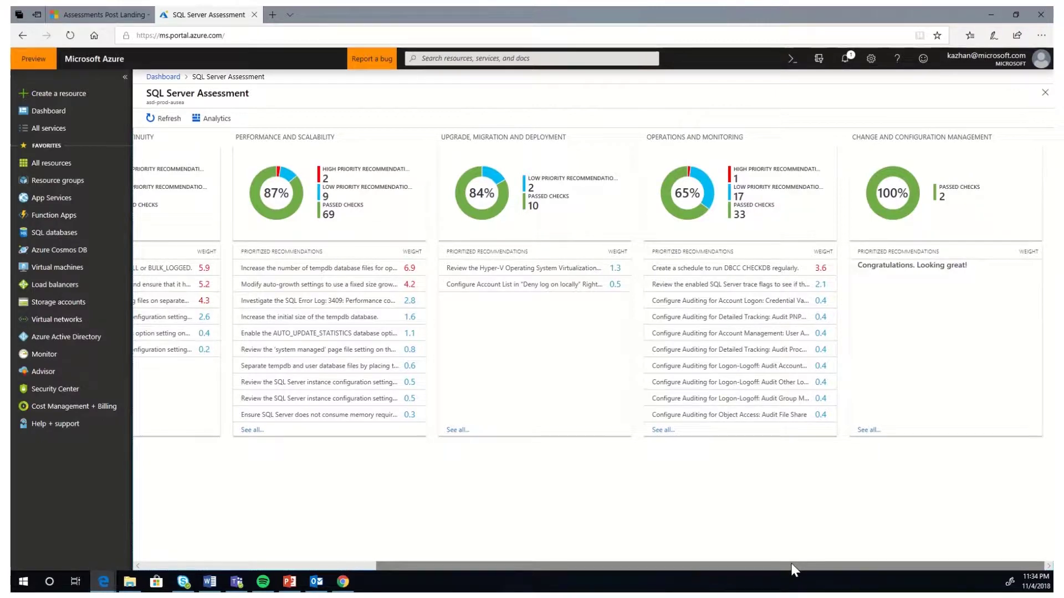
drag(791, 564, 522, 561)
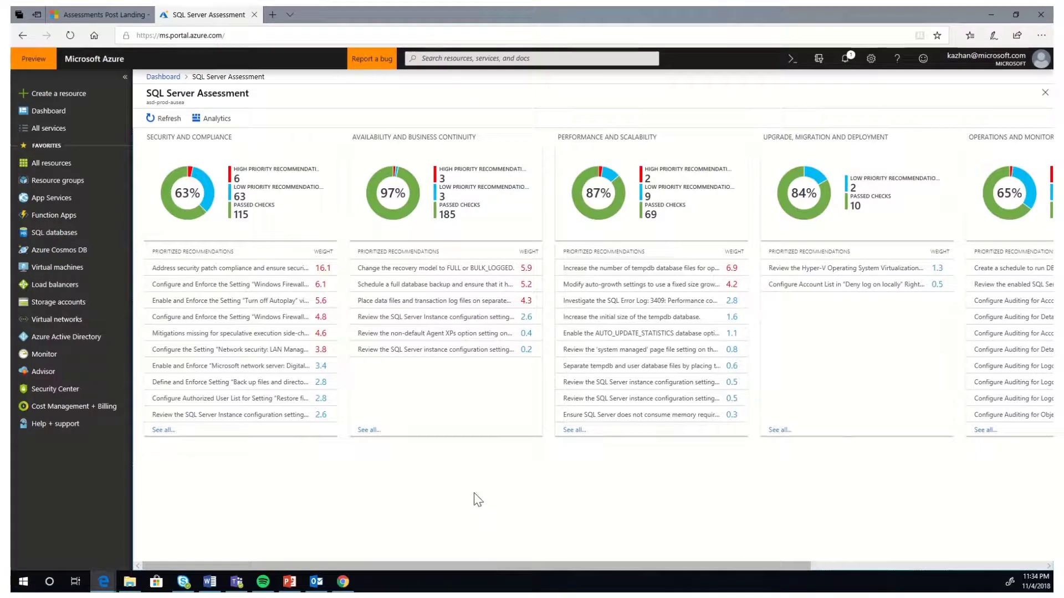
Open the security patch compliance recommendation and view why SQL-02.FOURTHCOFFEE.COM is affected
click(267, 267)
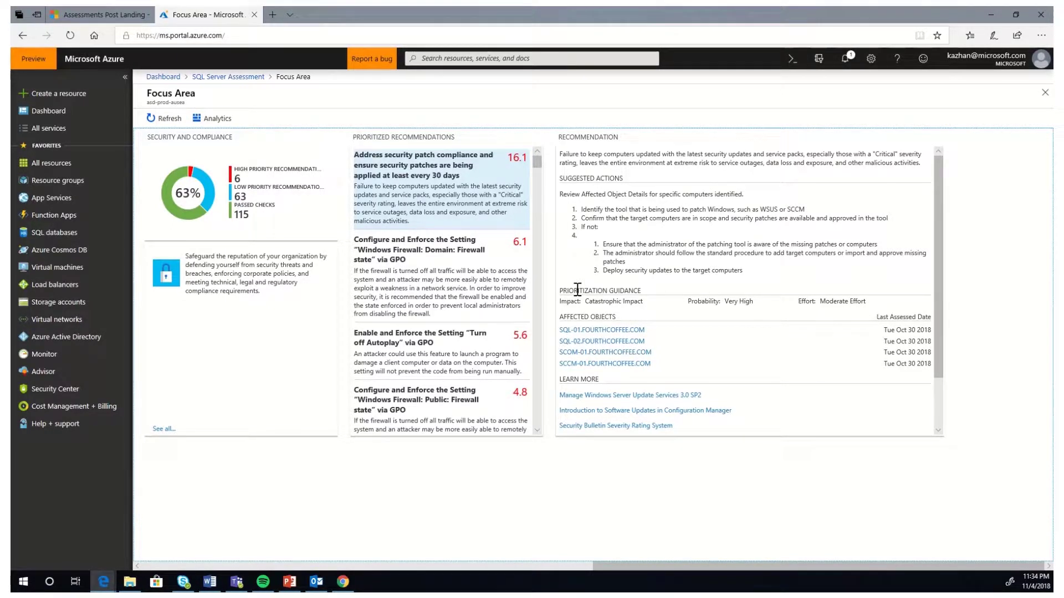
scroll(577, 294, down, 2)
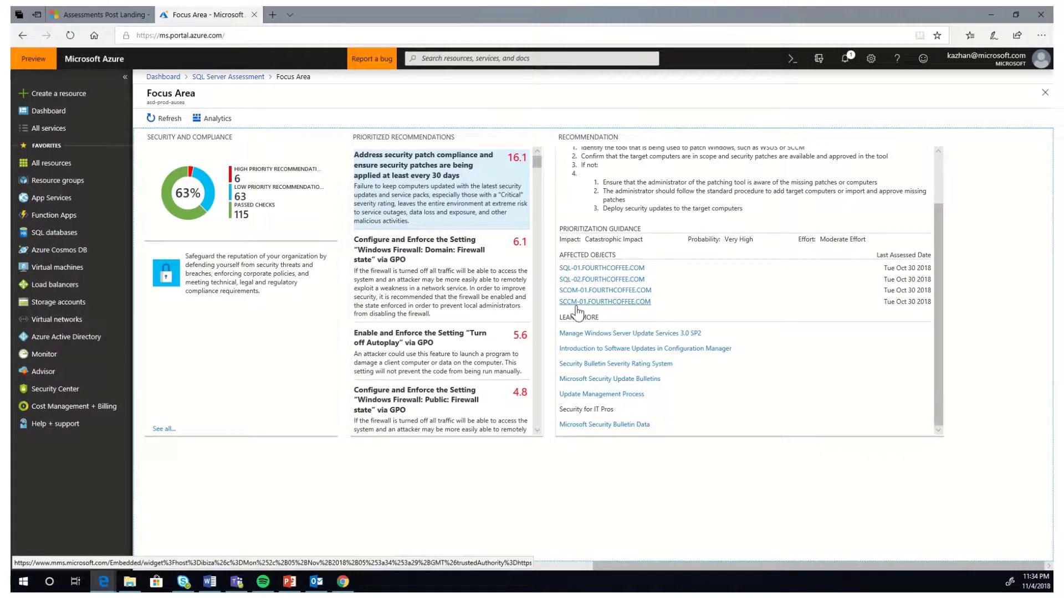
click(587, 280)
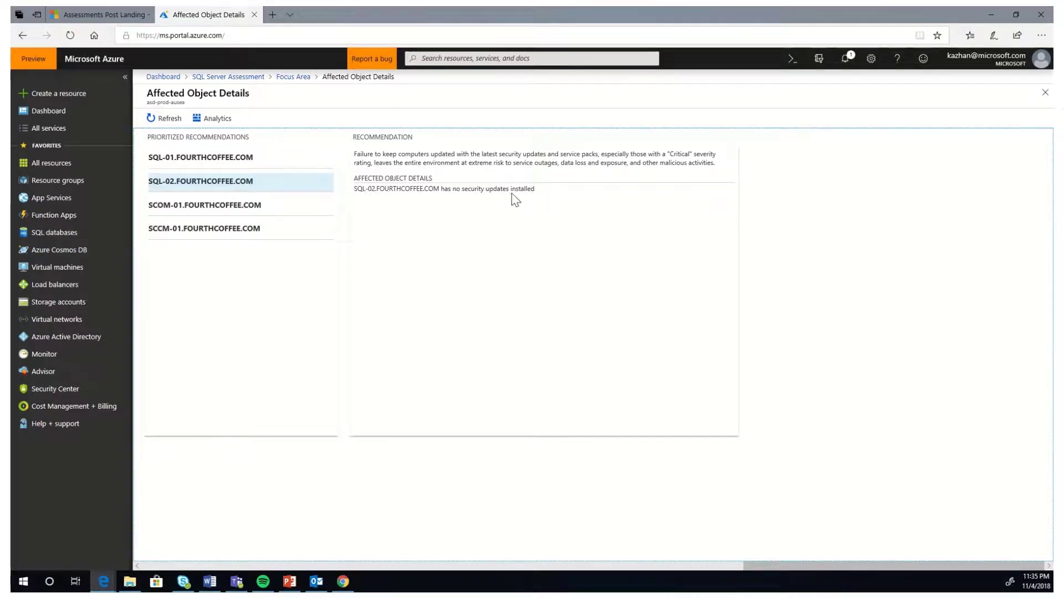
View SCOM-01.FOURTHCOFFEE.COM's missing-patch details, then return to the Services Hub Assessments tab
click(257, 212)
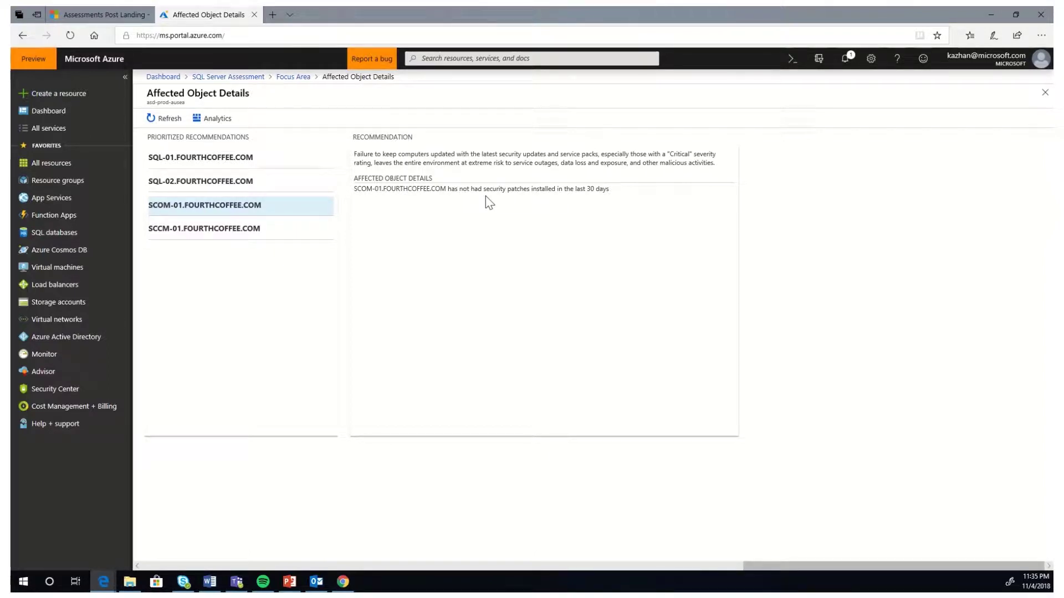
click(94, 12)
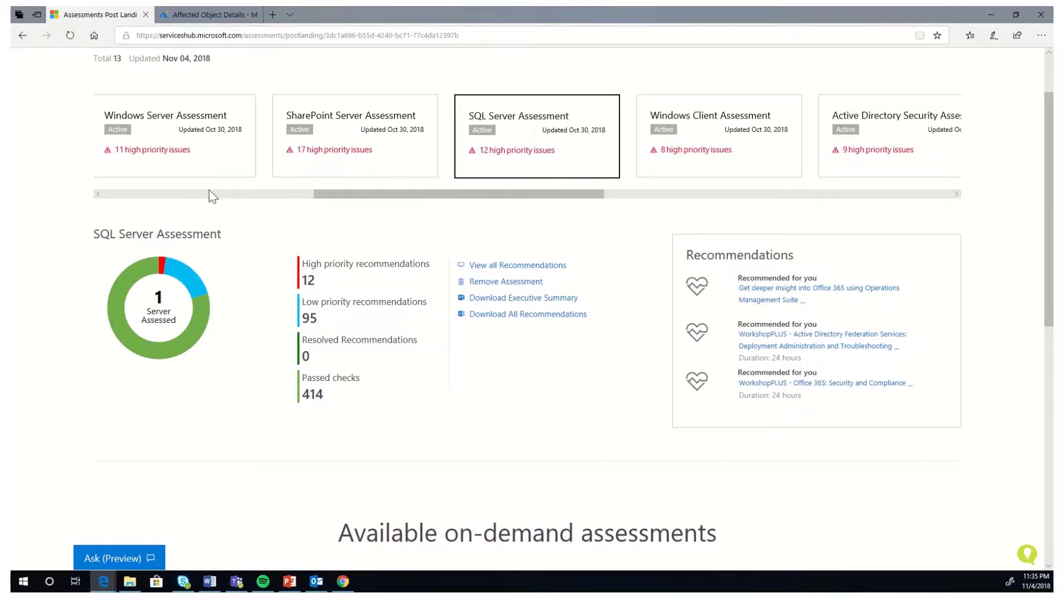
Start the Active Directory Security Survey from the More assessments list and accept the confidentiality terms
scroll(209, 192, down, 5)
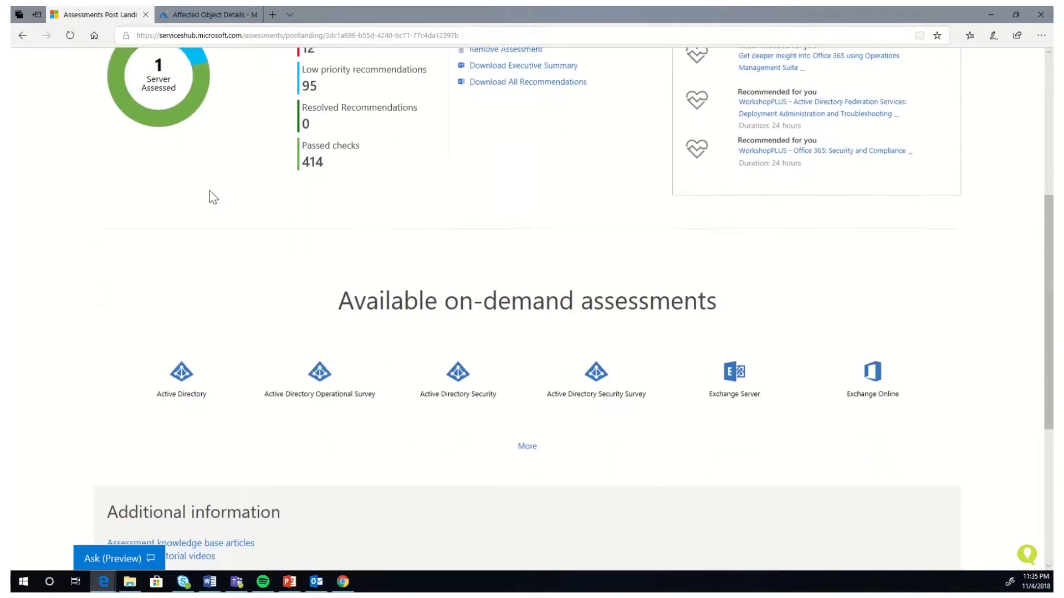
scroll(266, 232, down, 2)
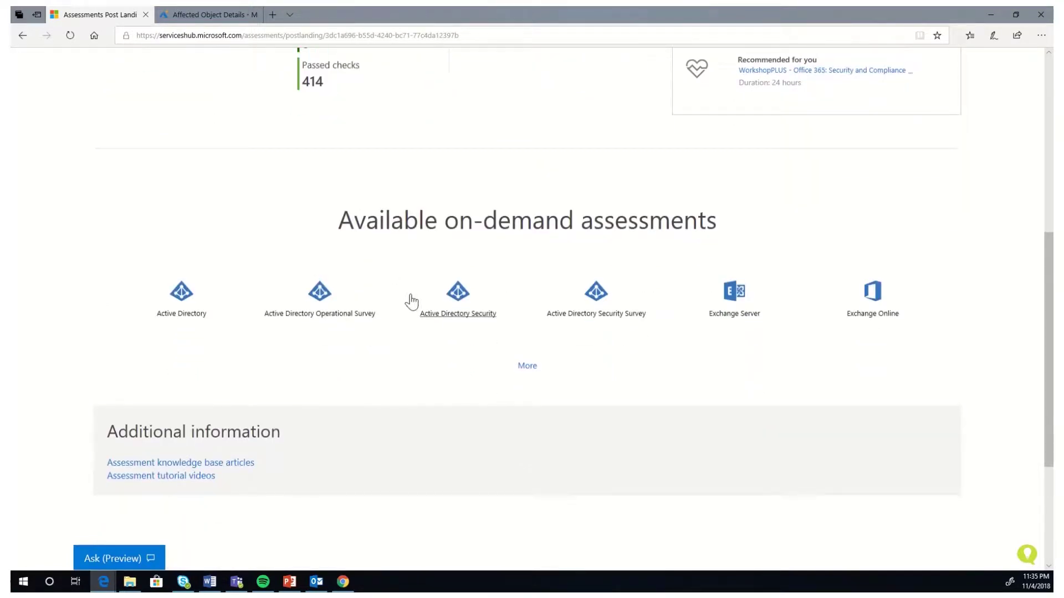
click(527, 367)
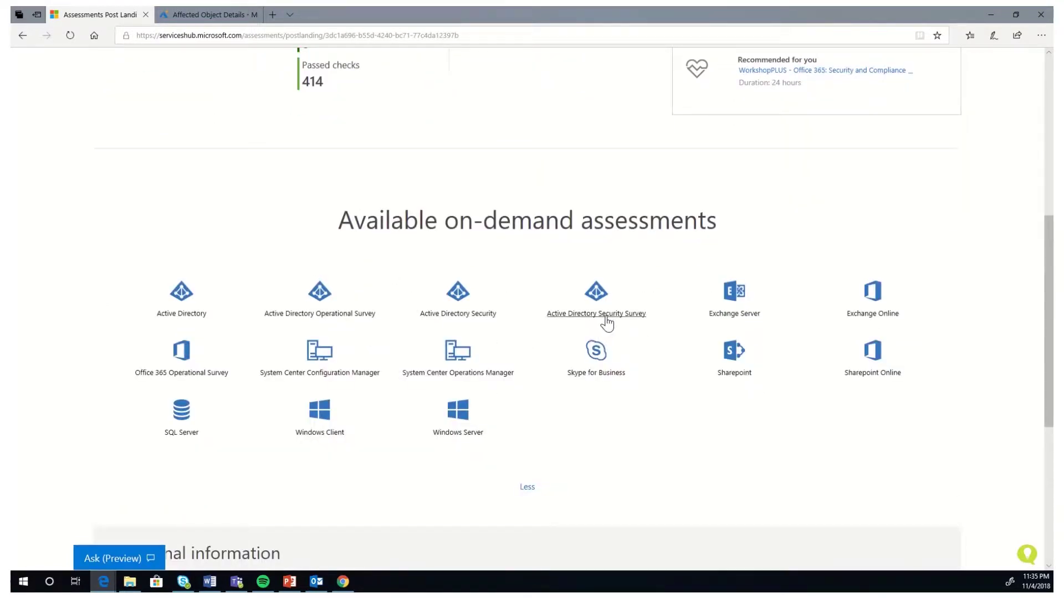
click(555, 319)
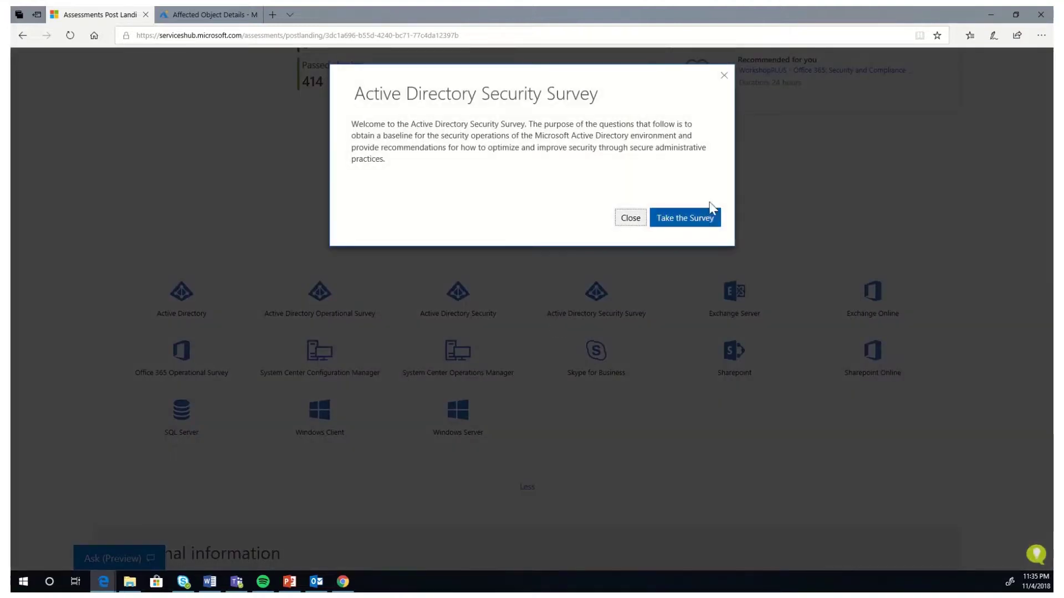
click(696, 221)
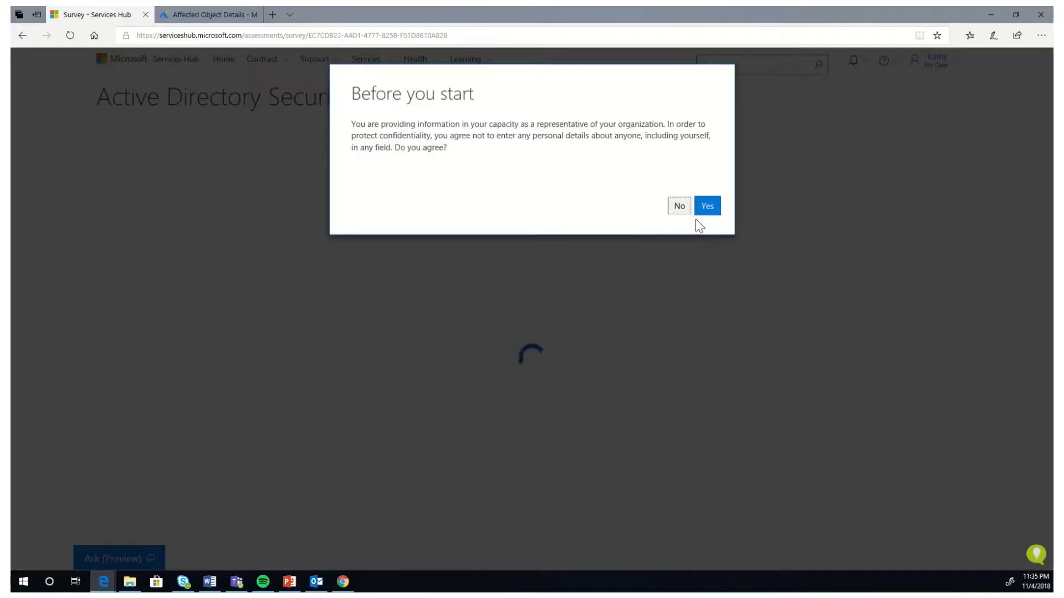
click(704, 209)
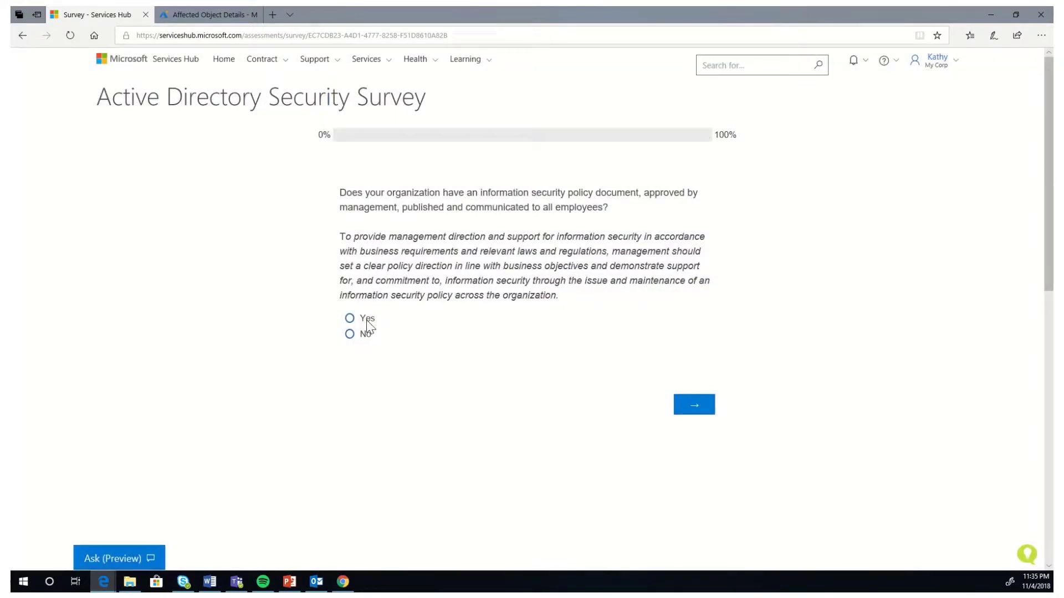
Answer Yes, No, No to the security policy, accountable individual and risk management questions
click(367, 320)
click(693, 403)
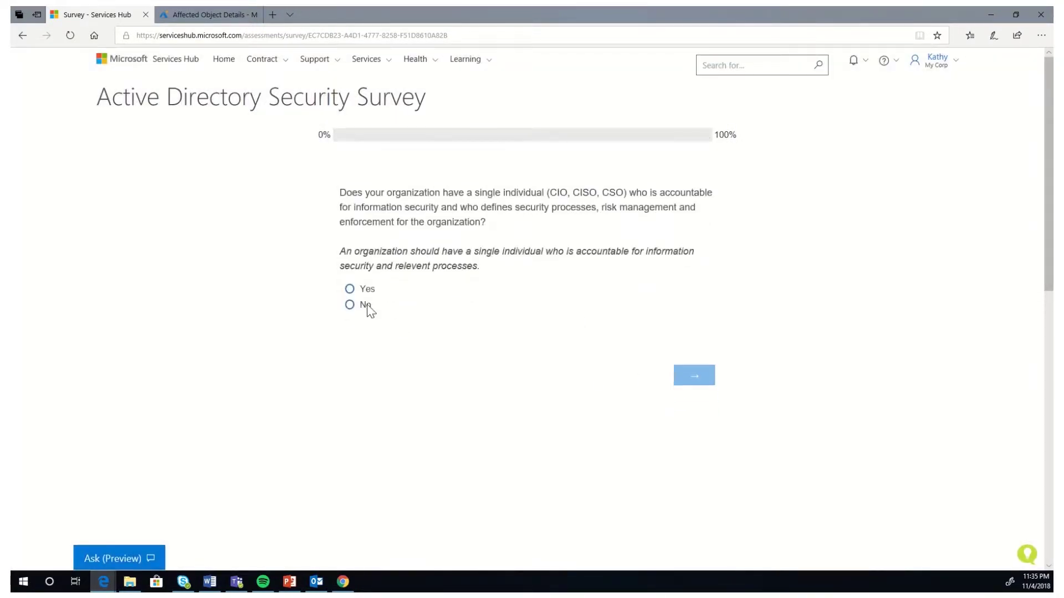
click(365, 305)
click(688, 381)
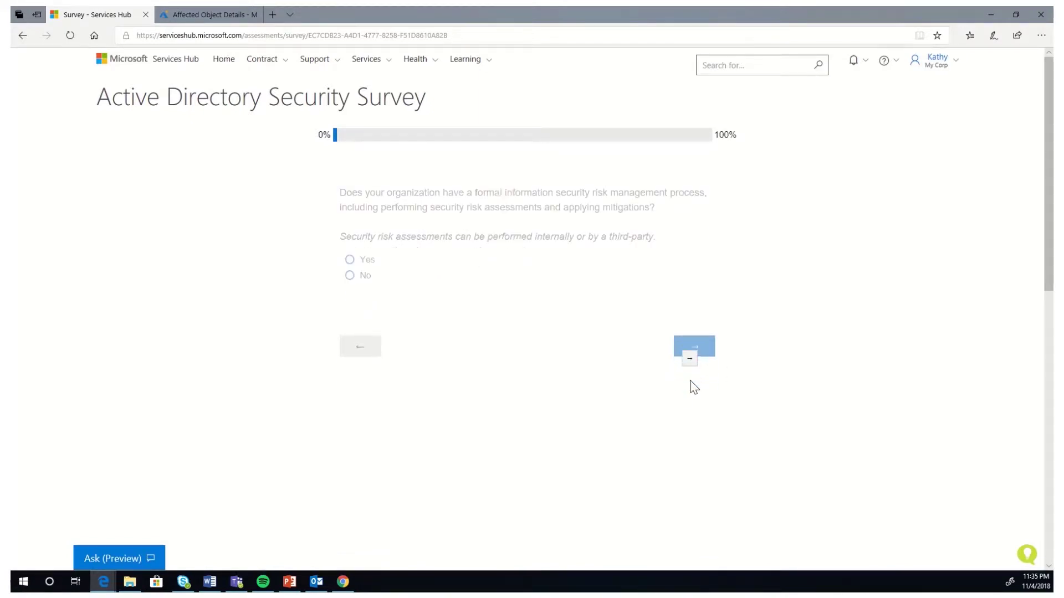
click(351, 276)
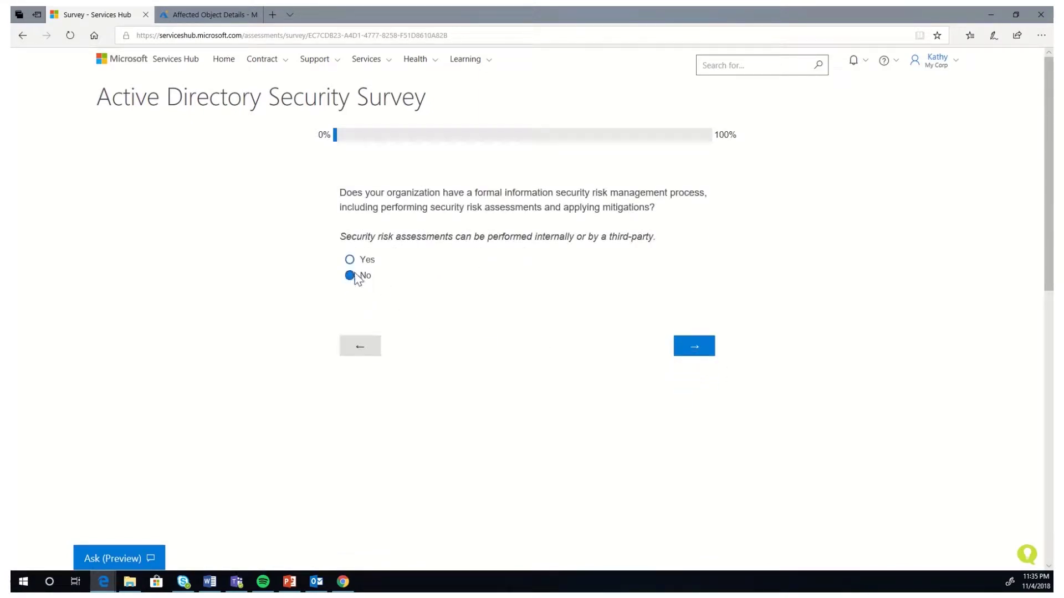
click(694, 349)
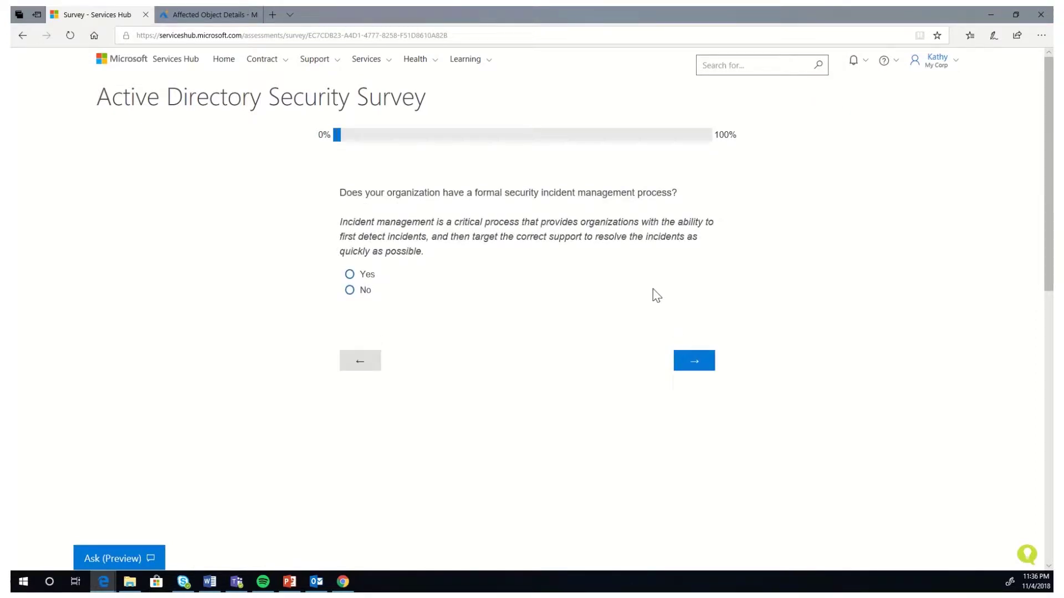
Show the Office 365 Operational Survey results: 2 high, 10 low-priority recommendations, 1 passed check
click(423, 66)
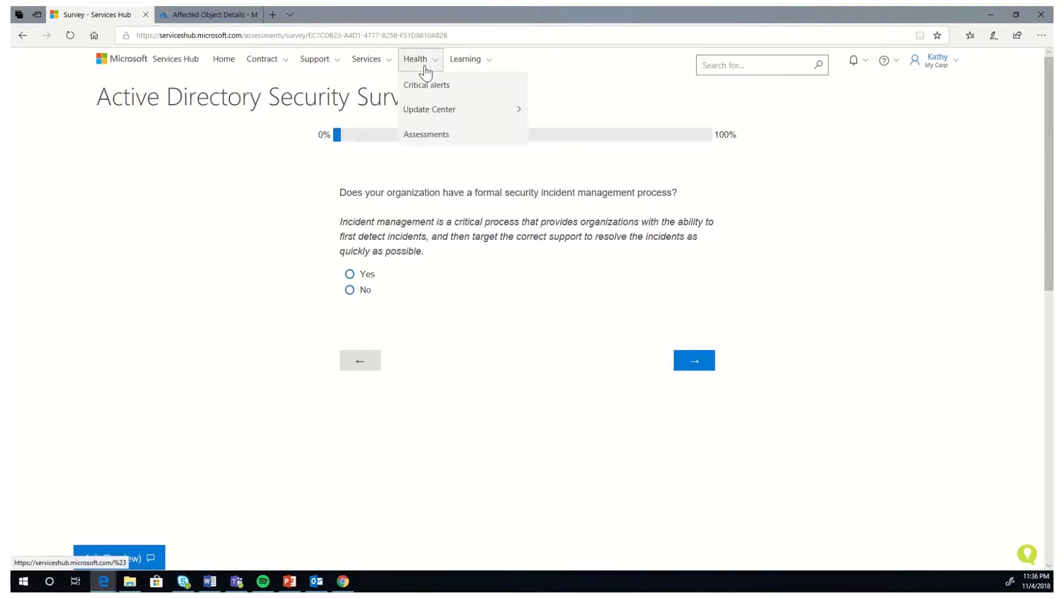
click(447, 136)
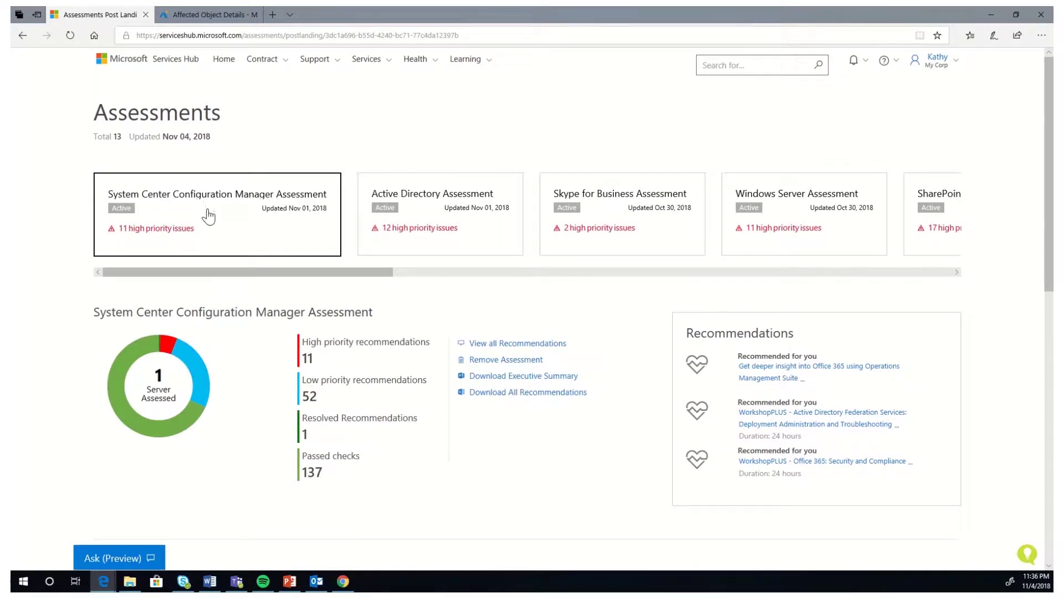
drag(380, 273, 873, 247)
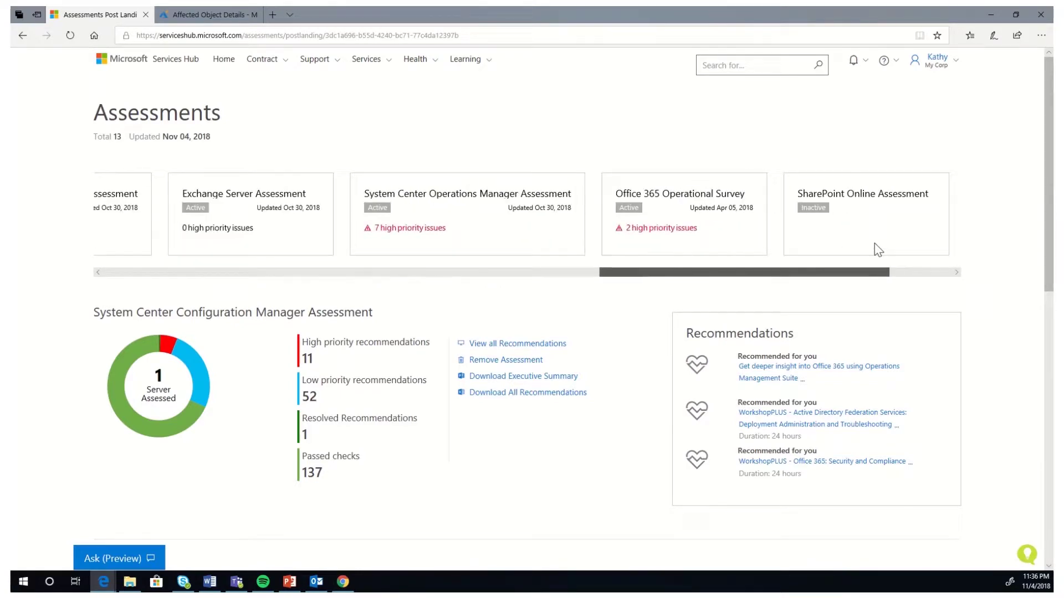
click(705, 221)
scroll(469, 309, down, 1)
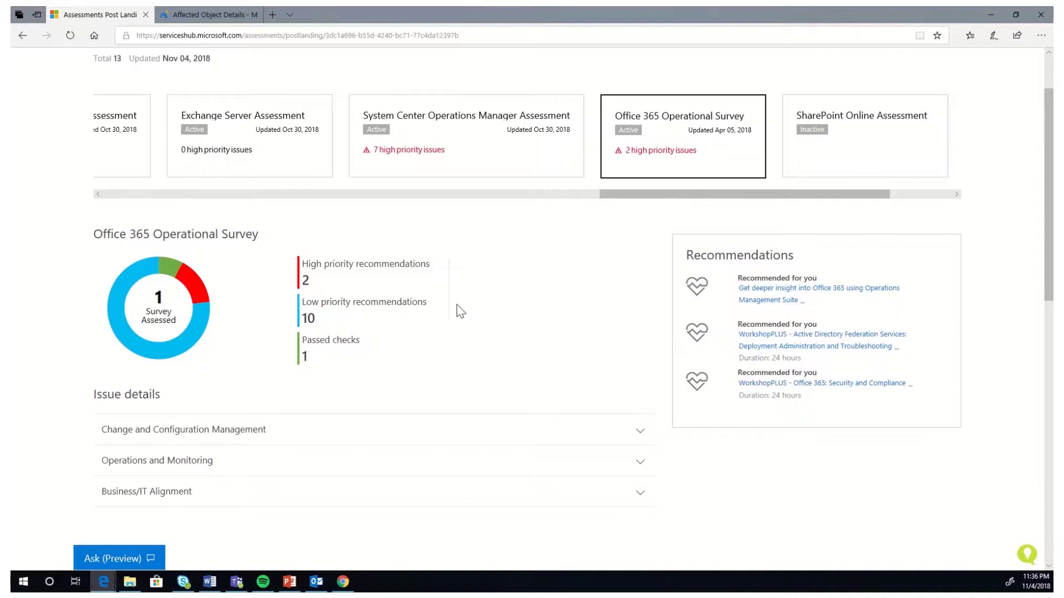
scroll(458, 311, down, 3)
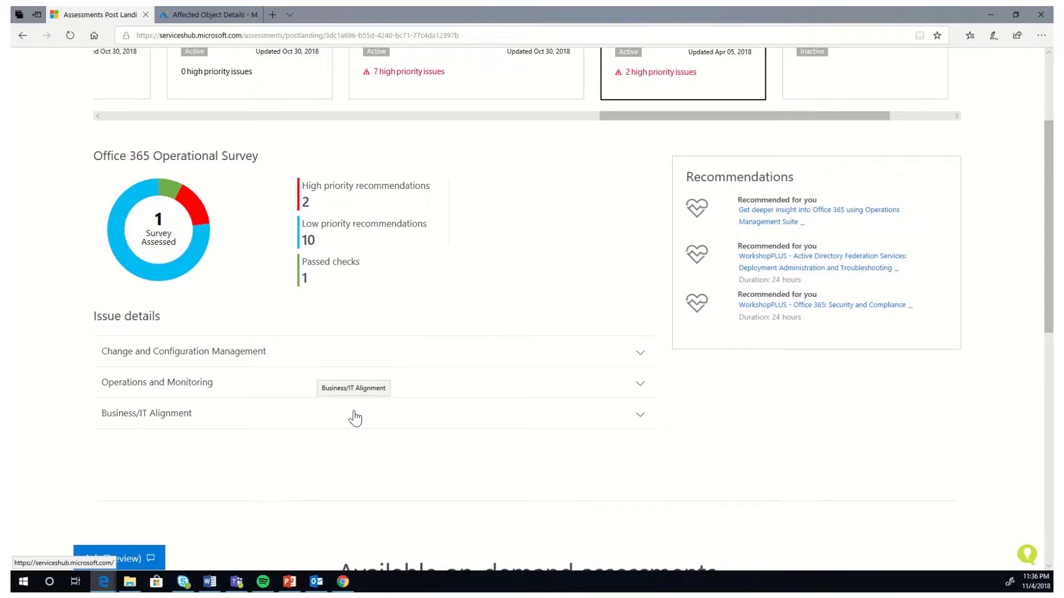
Expand Change and Configuration Management and view Prevent or Fix Issues: Moderate impact, Very High probability, Low effort
click(327, 352)
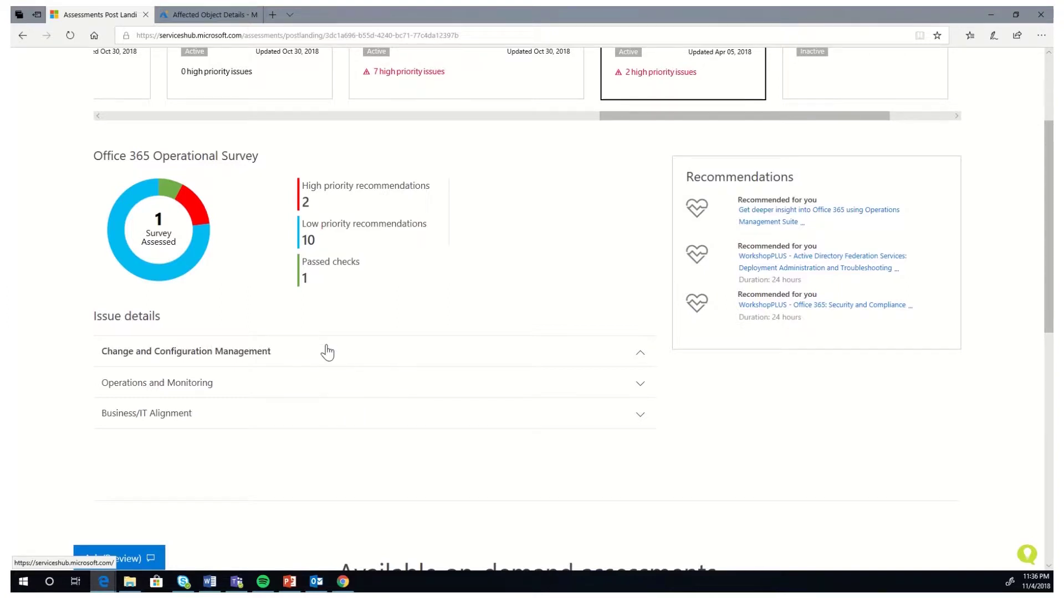
scroll(328, 354, down, 1)
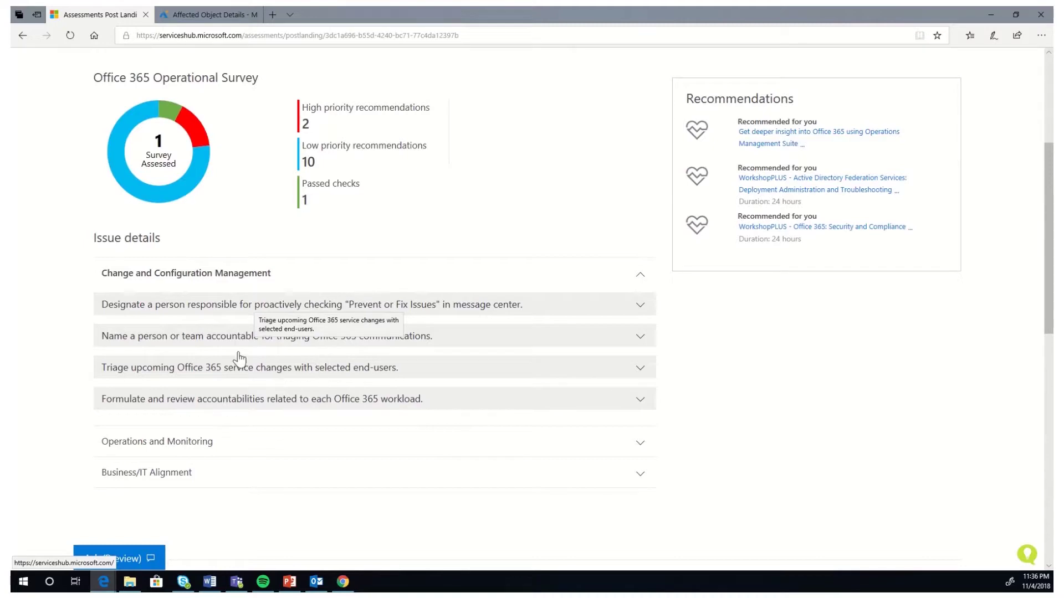
click(401, 314)
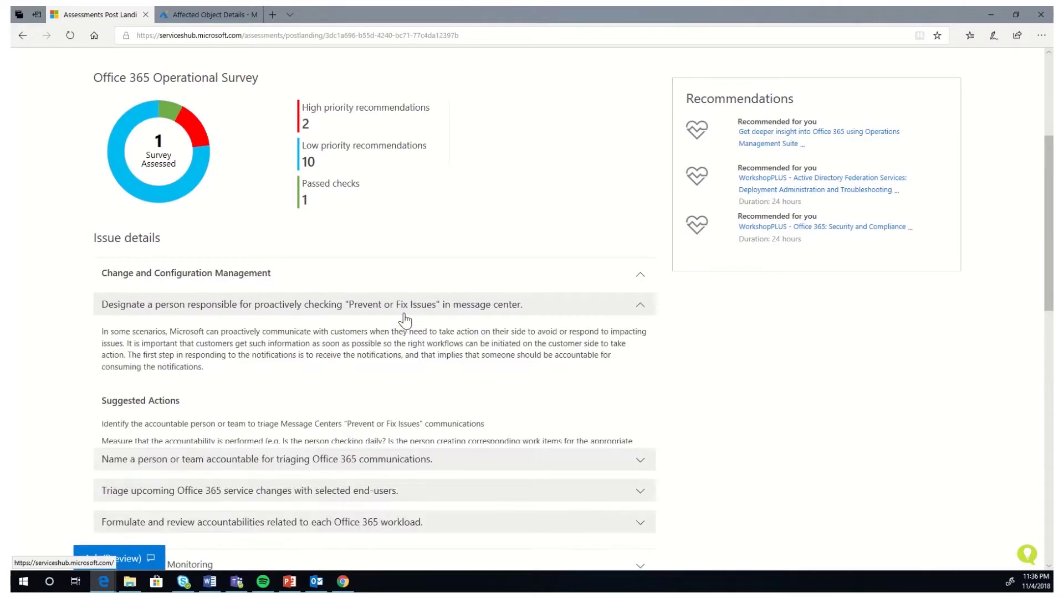
scroll(403, 322, down, 4)
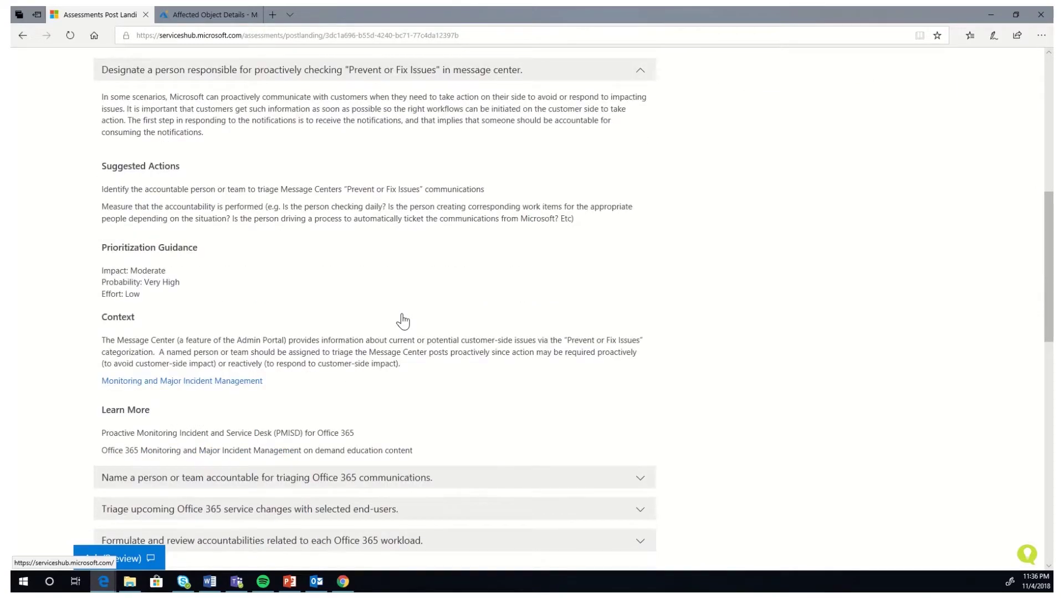
scroll(401, 320, up, 2)
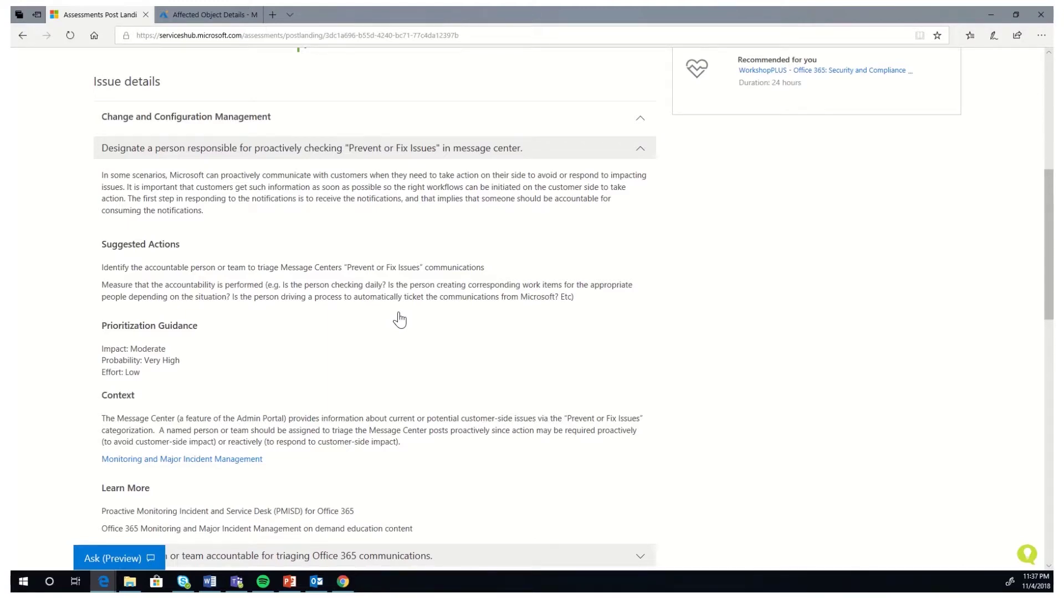
scroll(398, 314, up, 8)
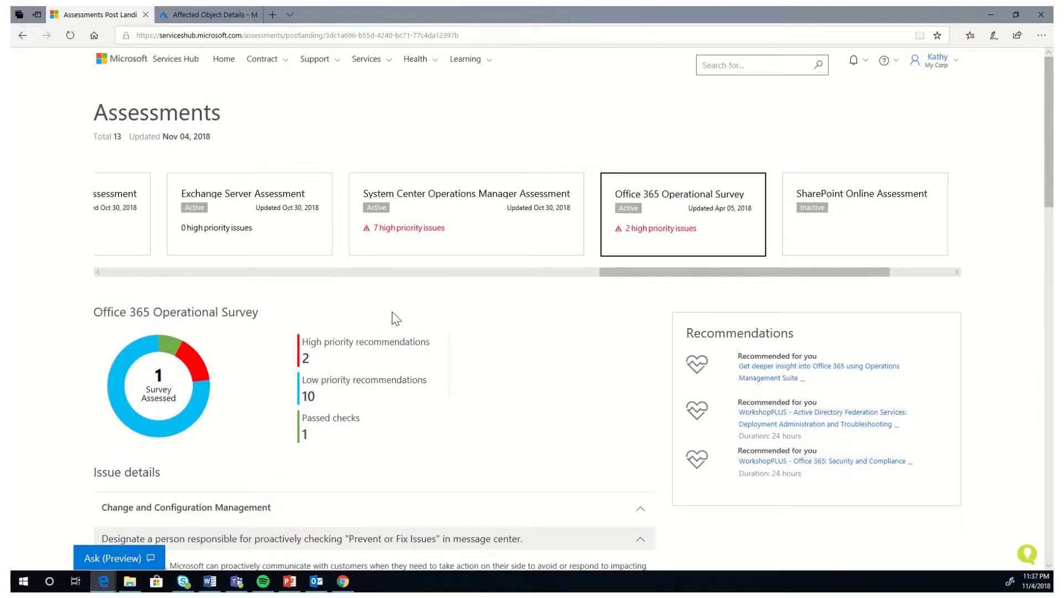
Show the SharePoint Server Assessment results and download its executive summary and all-recommendations report
click(399, 271)
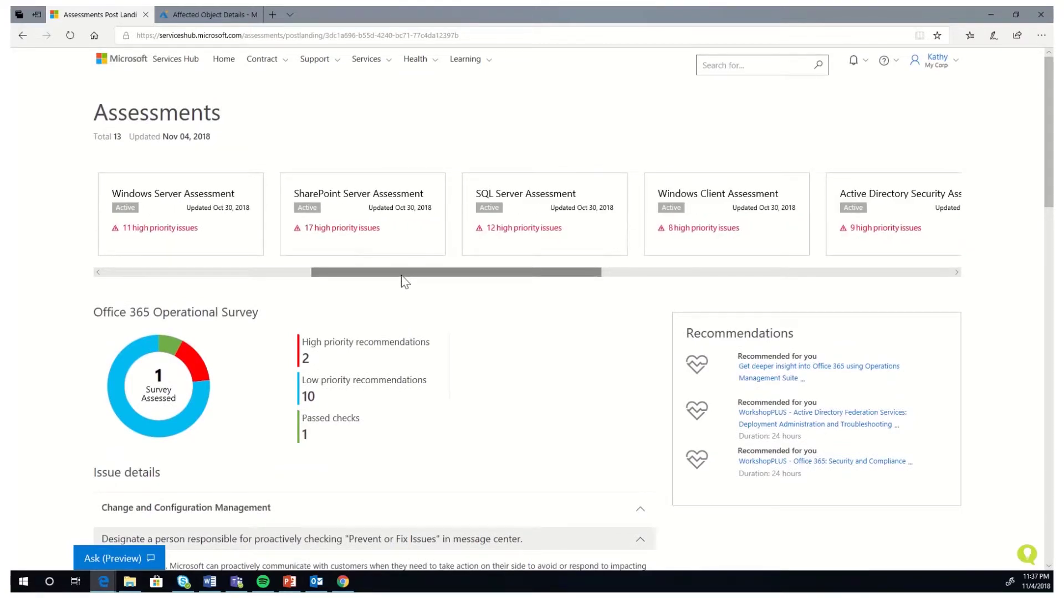
click(354, 236)
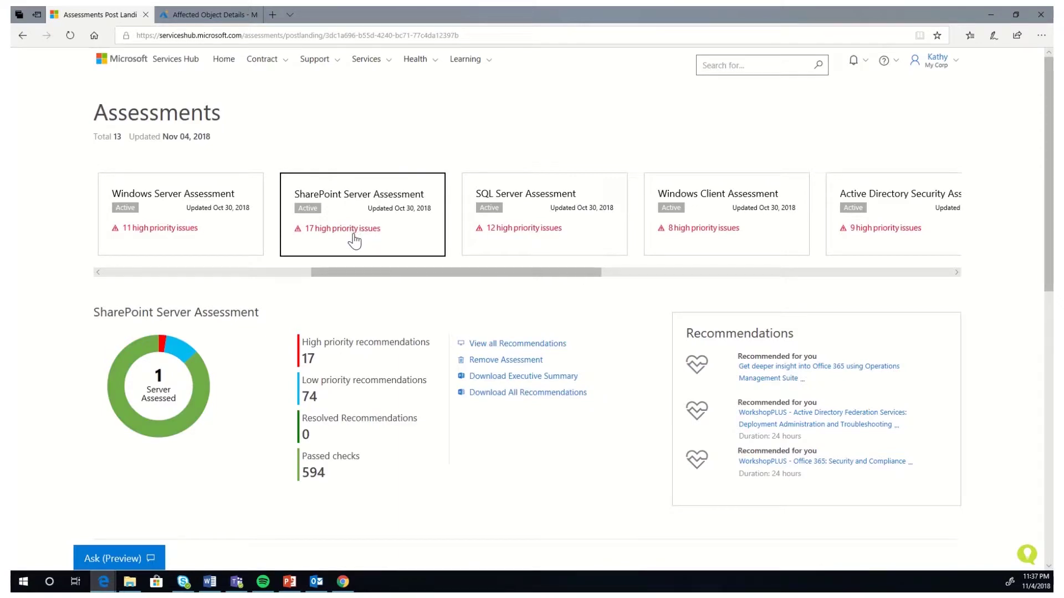
scroll(349, 320, down, 1)
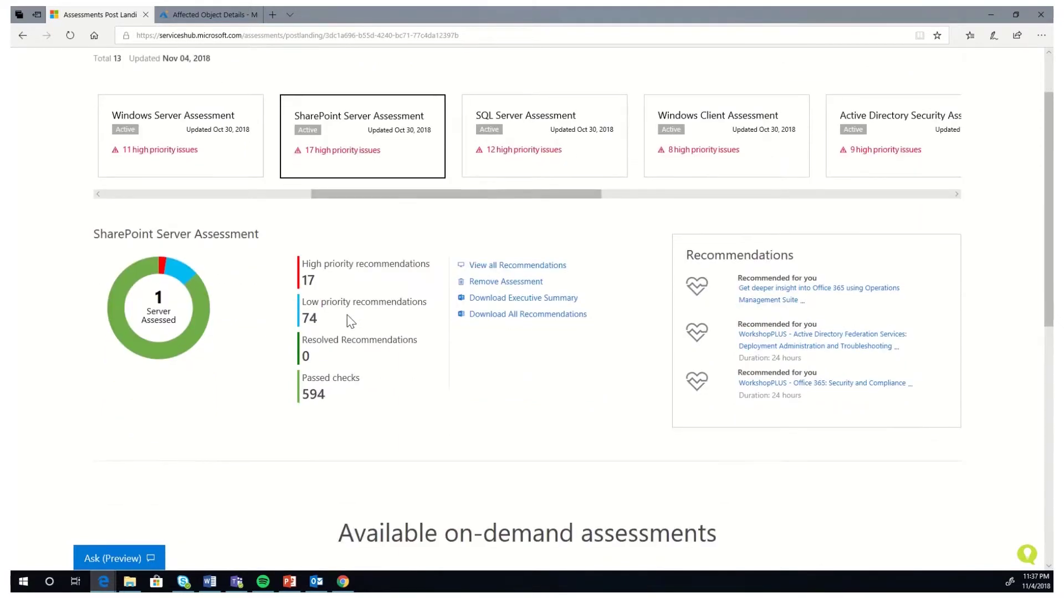
click(504, 299)
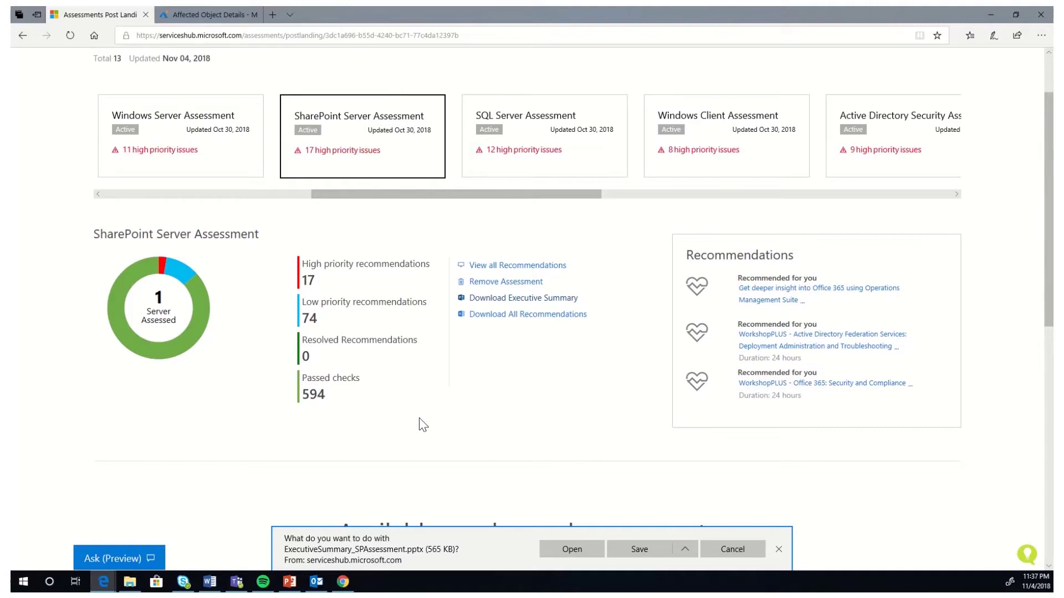
click(497, 317)
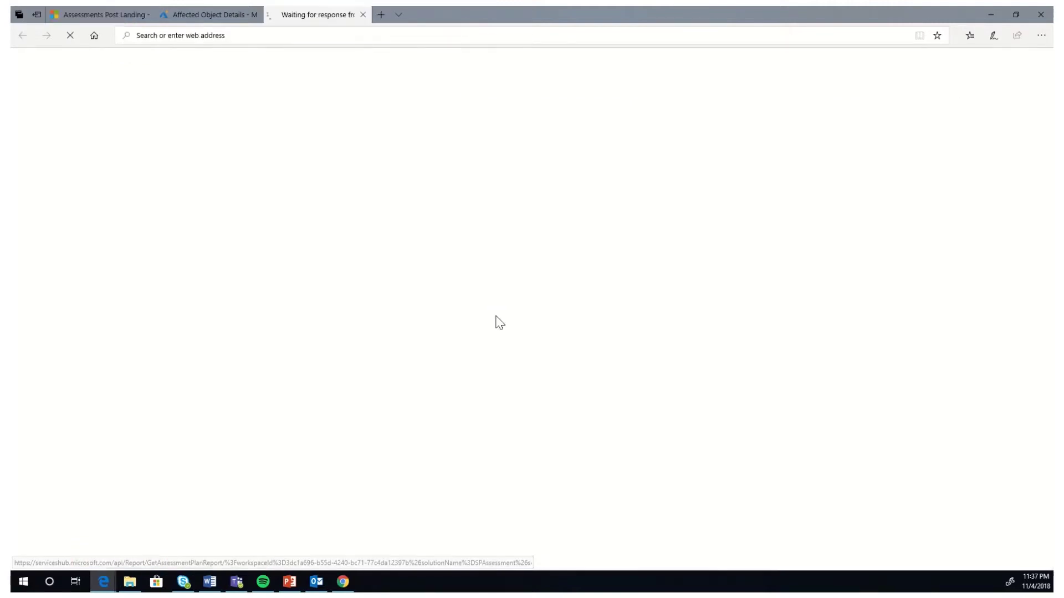
Open the downloaded executive summary presentation in PowerPoint and maximize its window
click(89, 14)
click(571, 549)
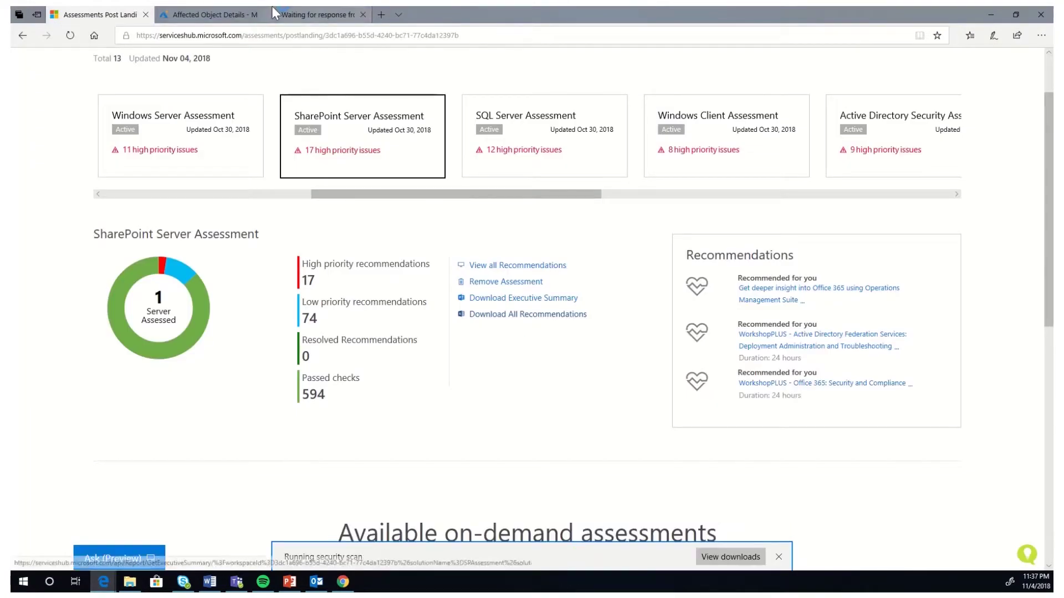
click(309, 15)
drag(741, 148, 654, 174)
double_click(650, 168)
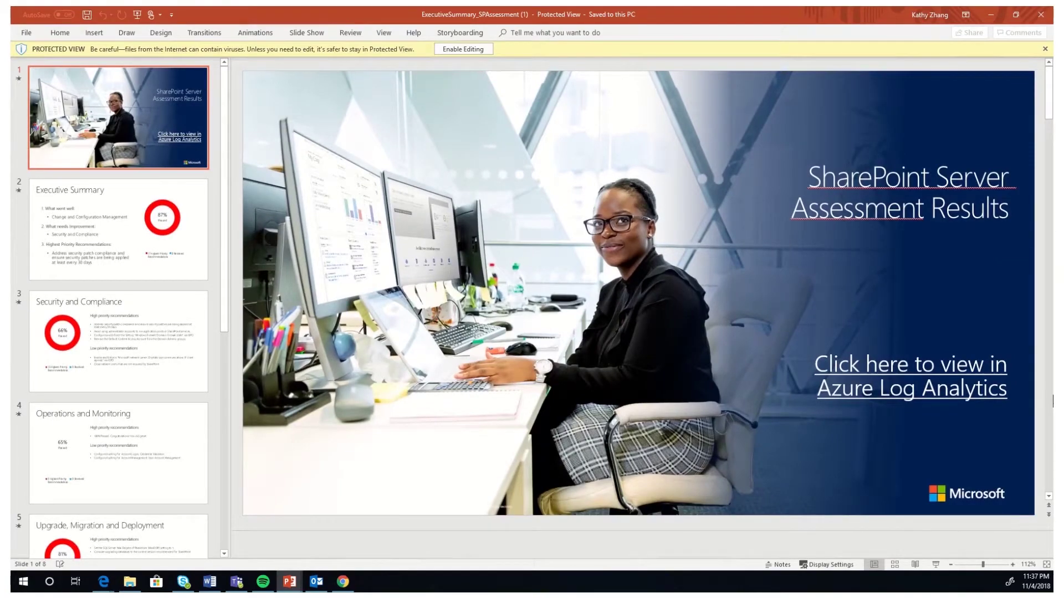
Page through the eight executive summary slides to Change and Configuration Management, then minimize PowerPoint
scroll(1053, 443, down, 2)
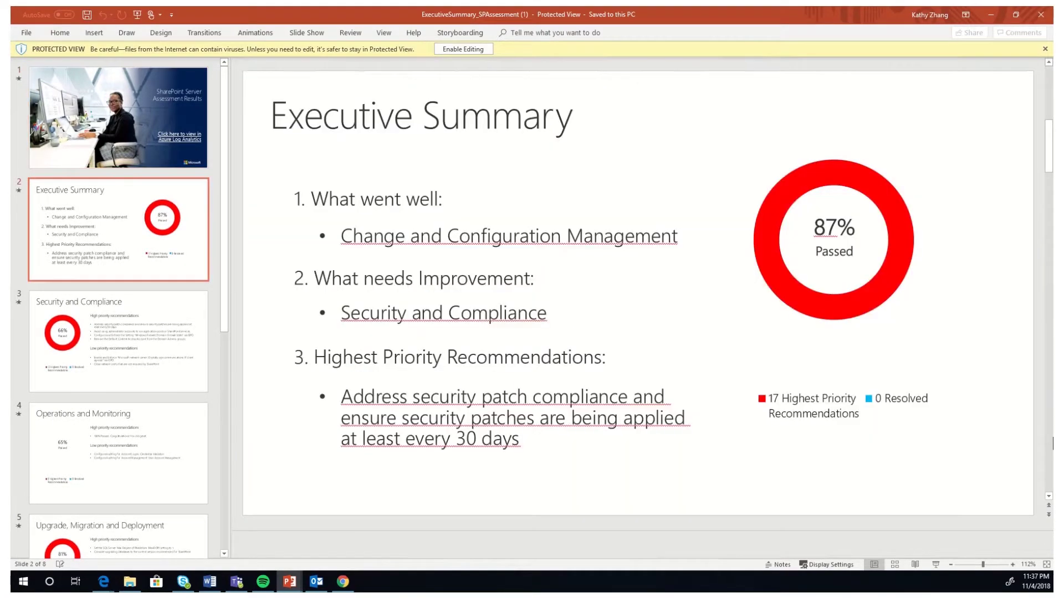
scroll(1053, 444, down, 4)
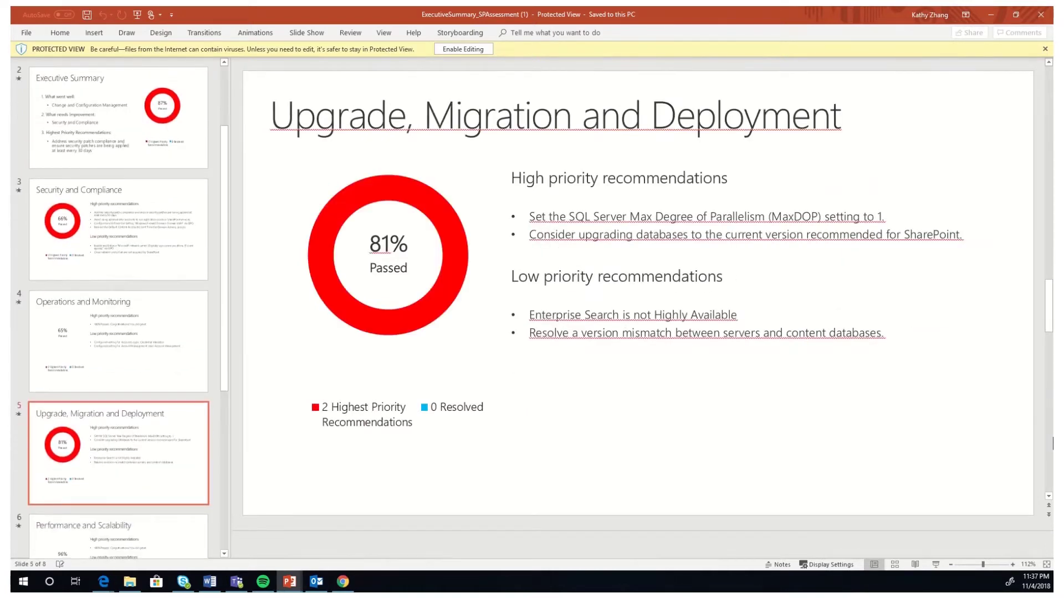
scroll(1053, 443, down, 1)
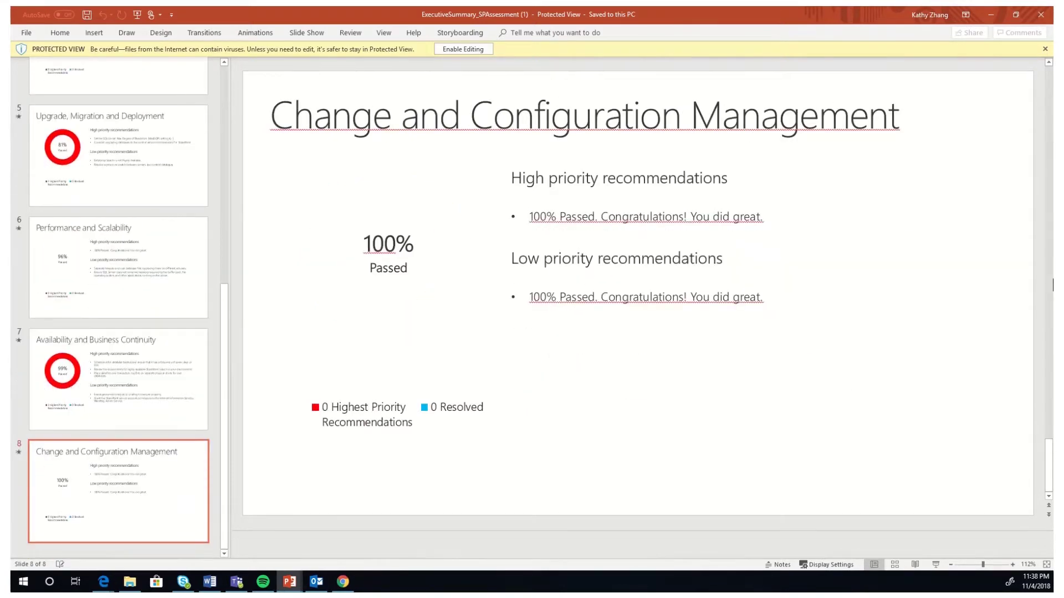
click(990, 15)
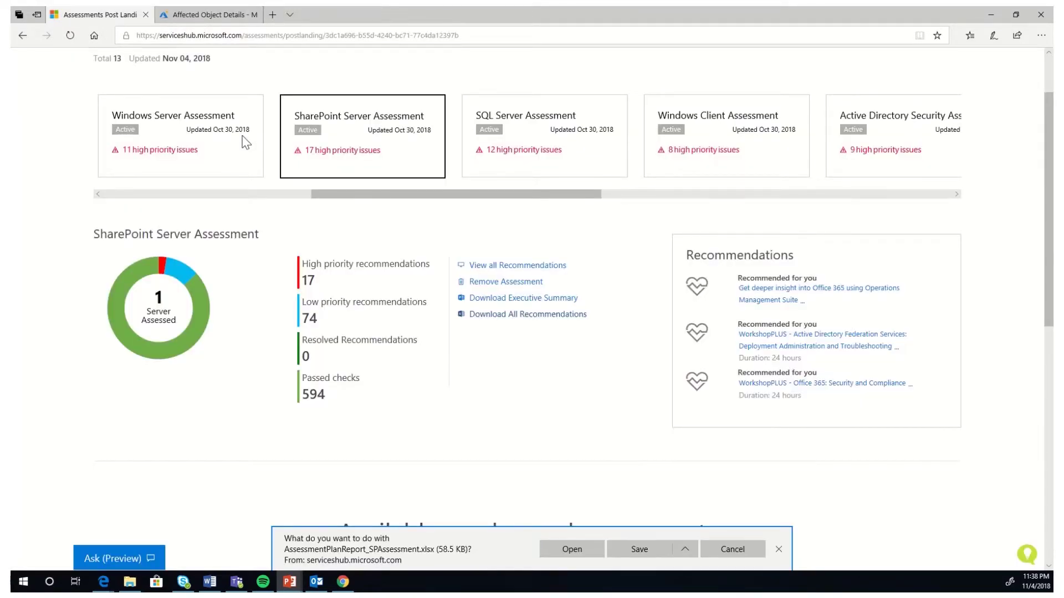
Open AssessmentPlanReport_SPAssessment.xlsx from the download bar in Excel
click(573, 551)
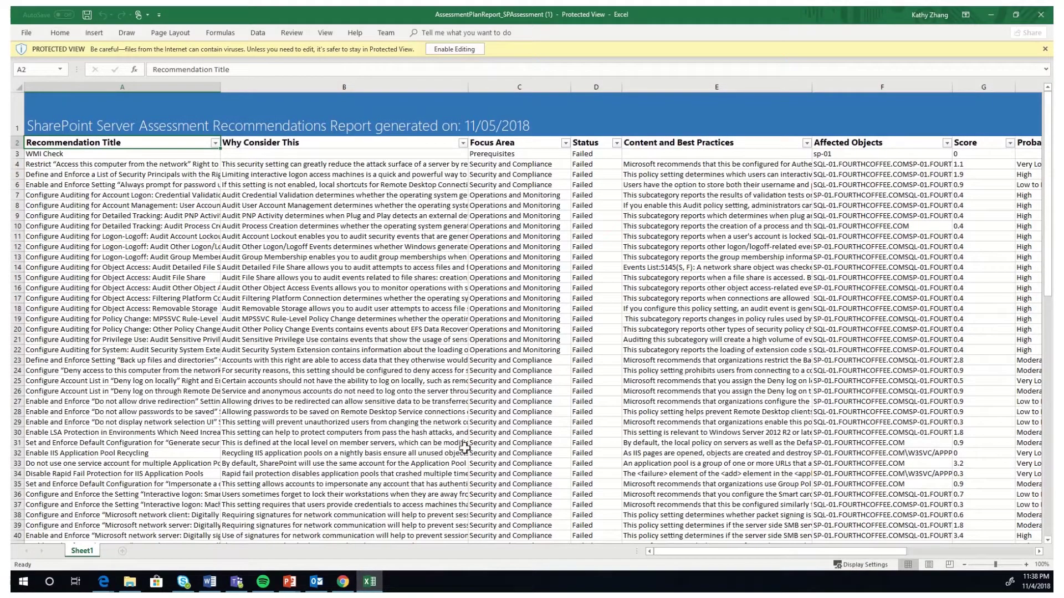
Scroll through the SharePoint recommendations report rows, then minimize Excel to return to Assessments
scroll(446, 357, down, 2)
scroll(443, 357, down, 12)
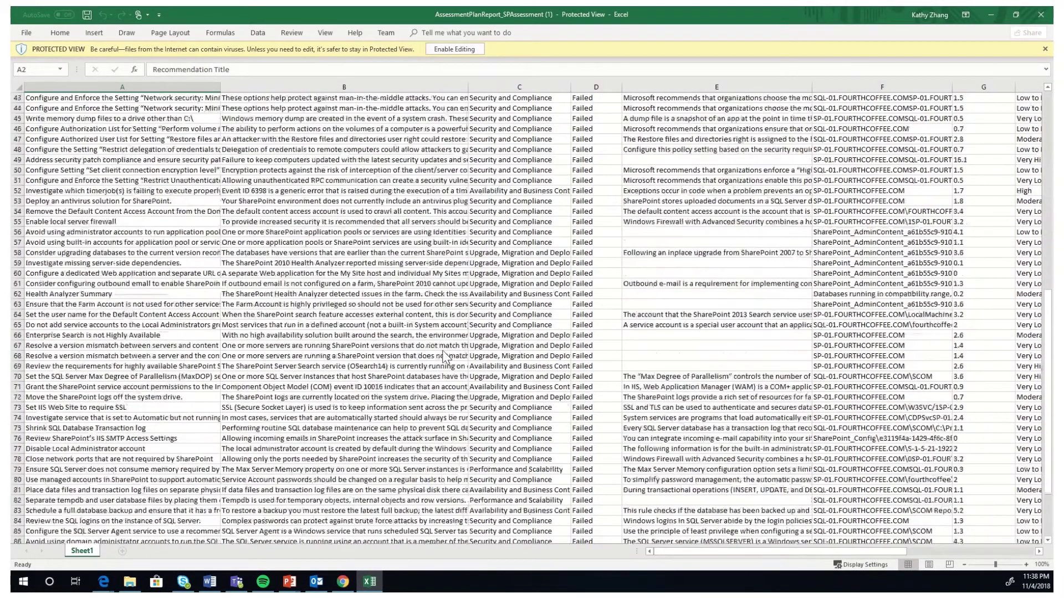
click(984, 8)
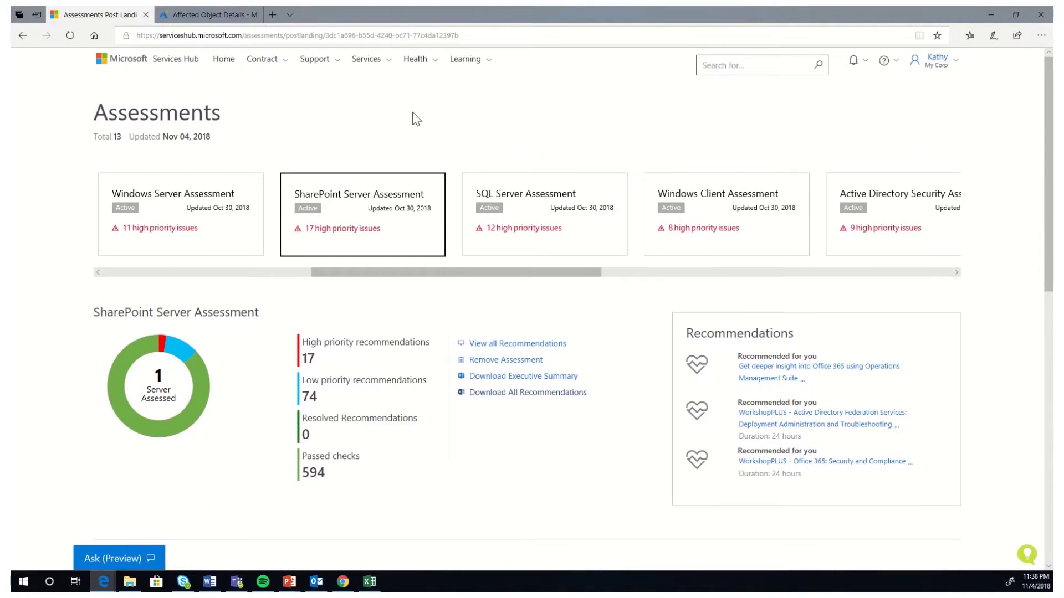
Go to Services > Plans and open the first Active Directory Assessment plan
click(387, 60)
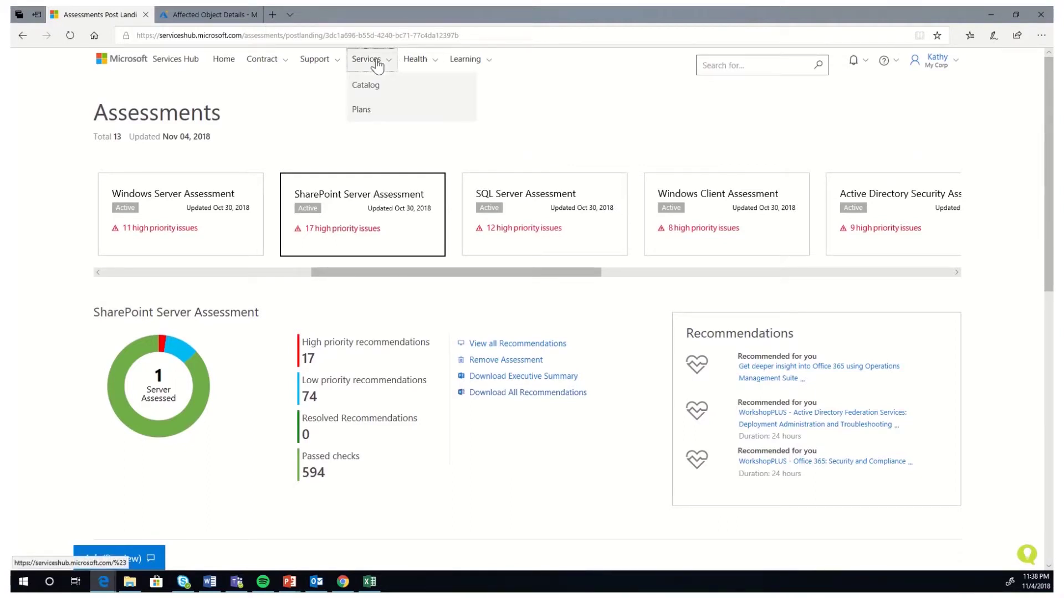
click(370, 110)
scroll(209, 325, down, 2)
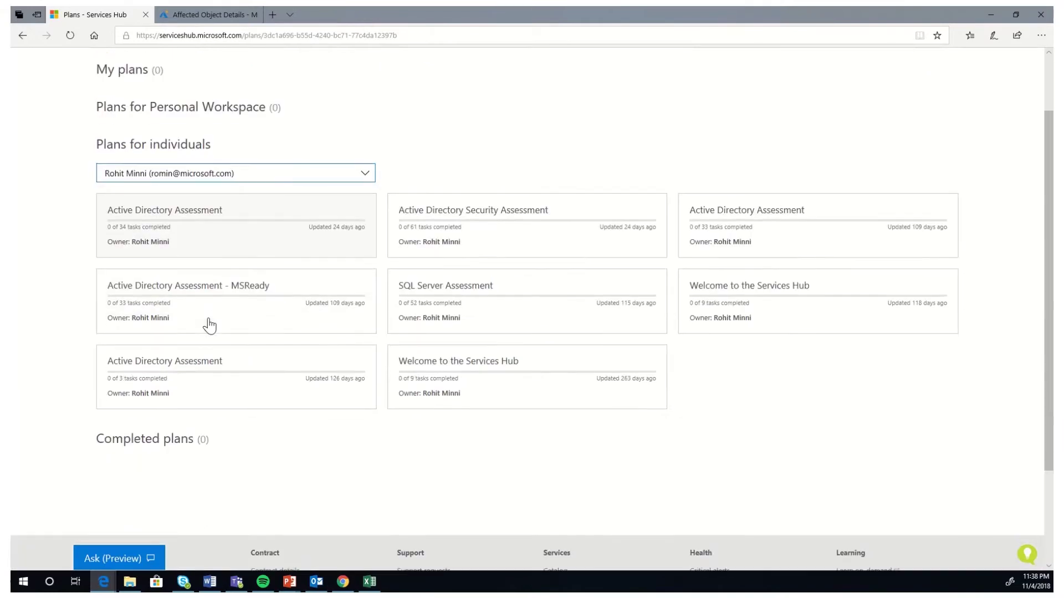
scroll(209, 326, up, 1)
scroll(209, 326, up, 2)
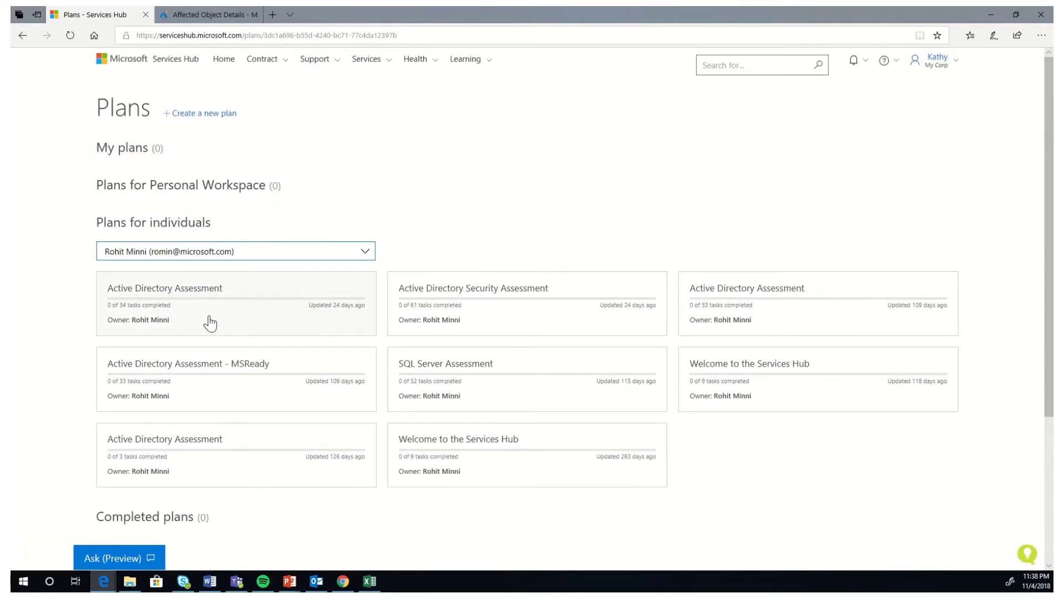
click(269, 319)
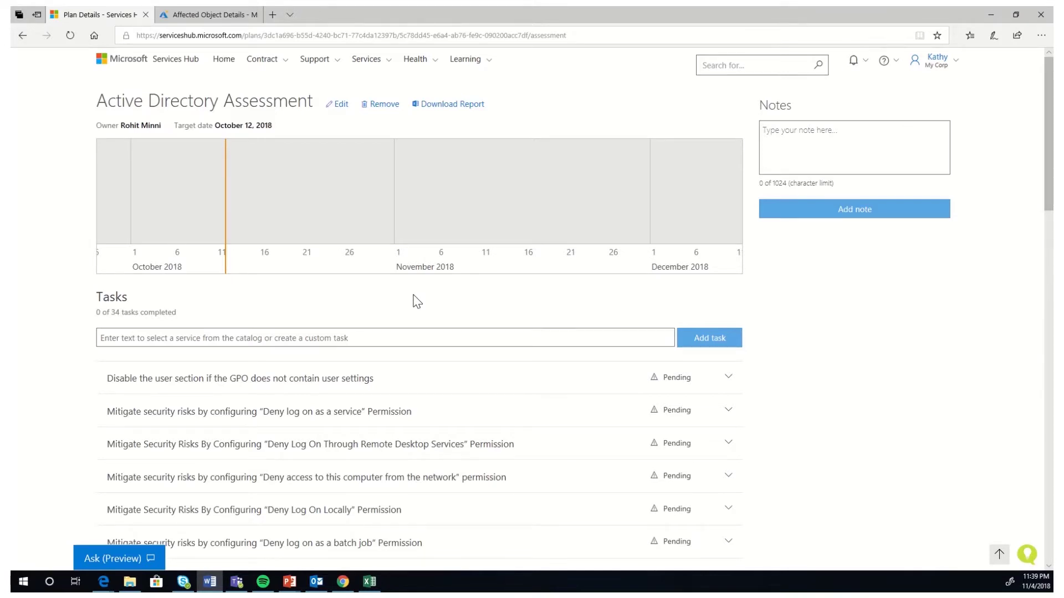
Expand the plan's task about disabling the GPO user section to show its details
scroll(412, 302, down, 1)
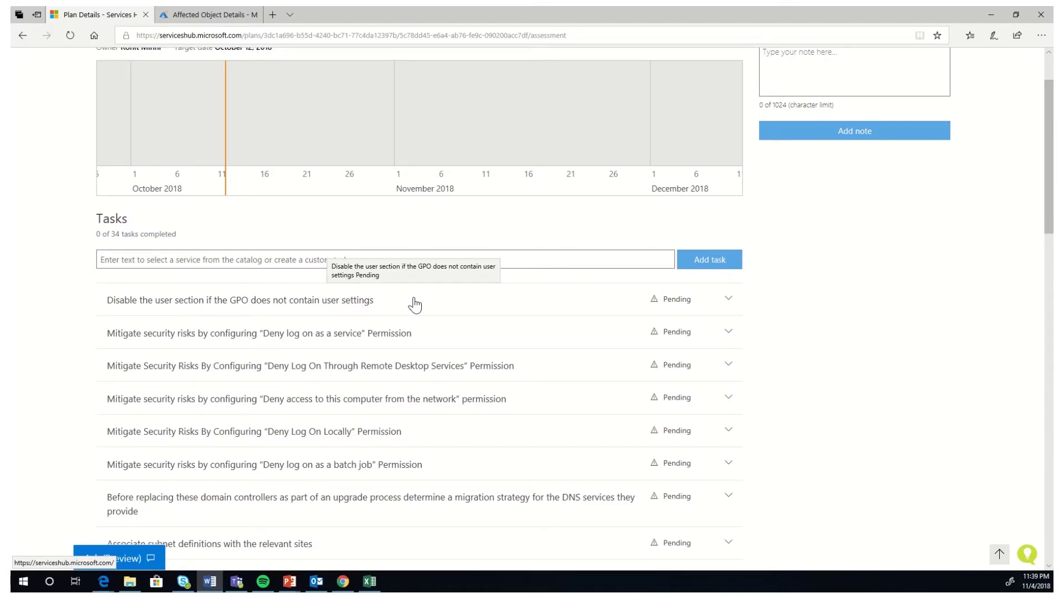
scroll(413, 304, down, 1)
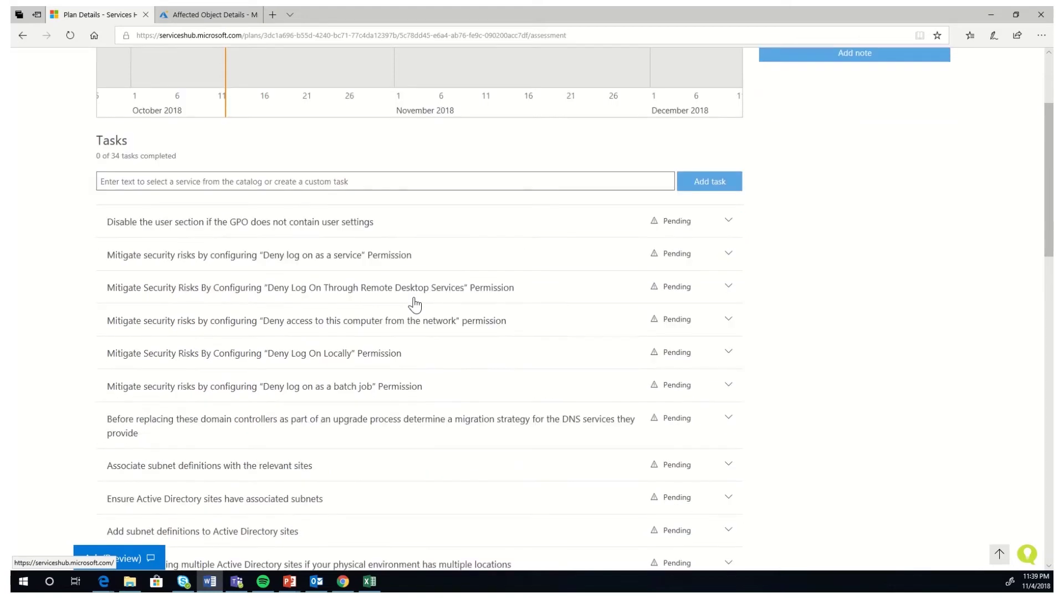
click(429, 229)
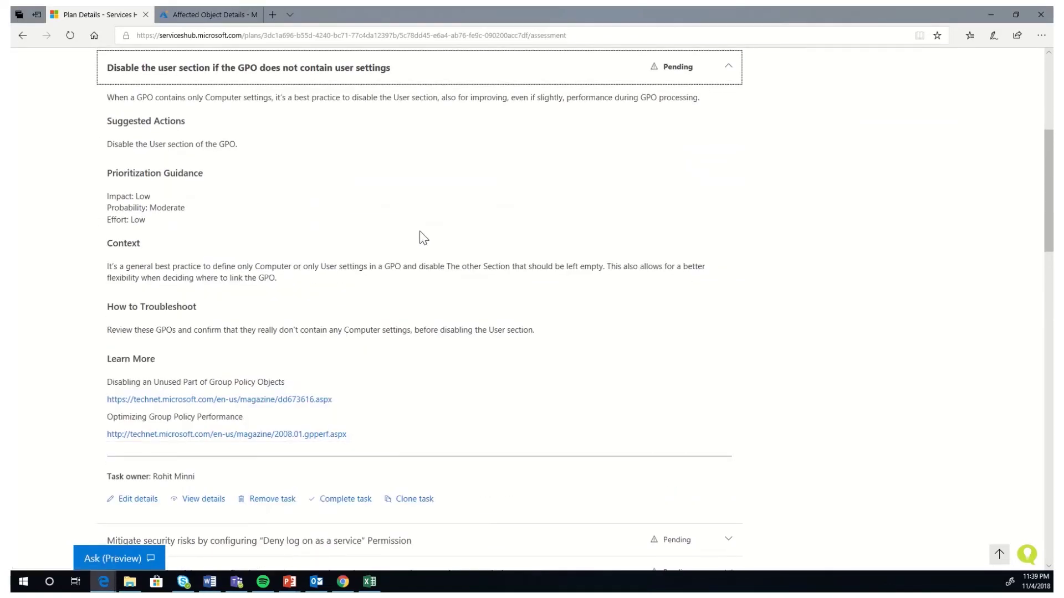